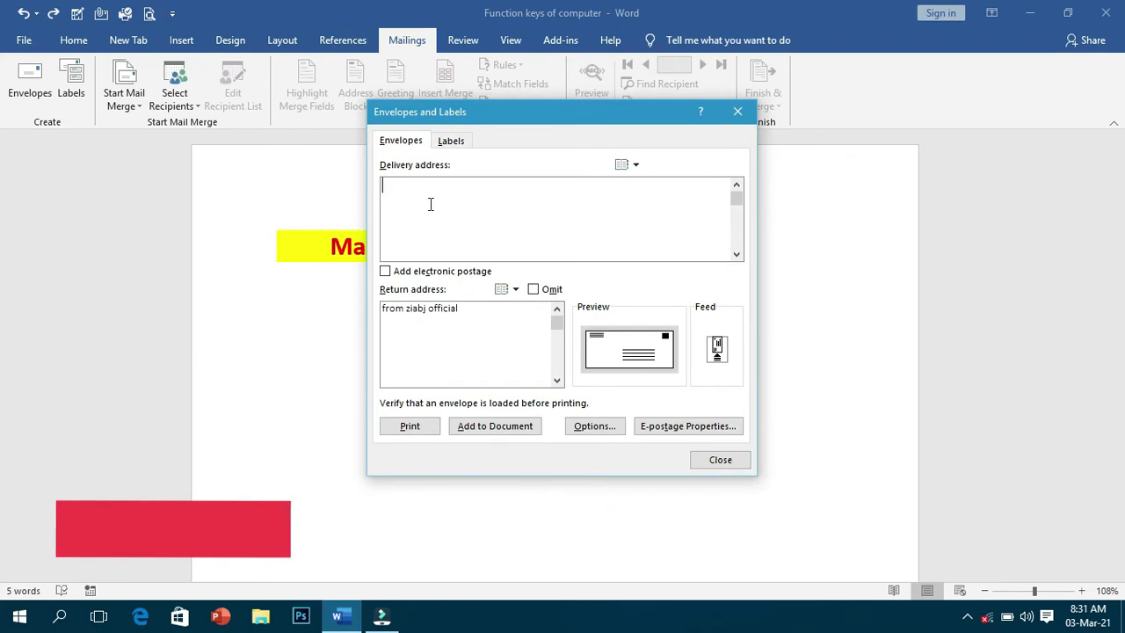
- Fill in the envelope's delivery address on three lines: To, Head of IT, Islamabad
{"action": "type", "text": "To"}
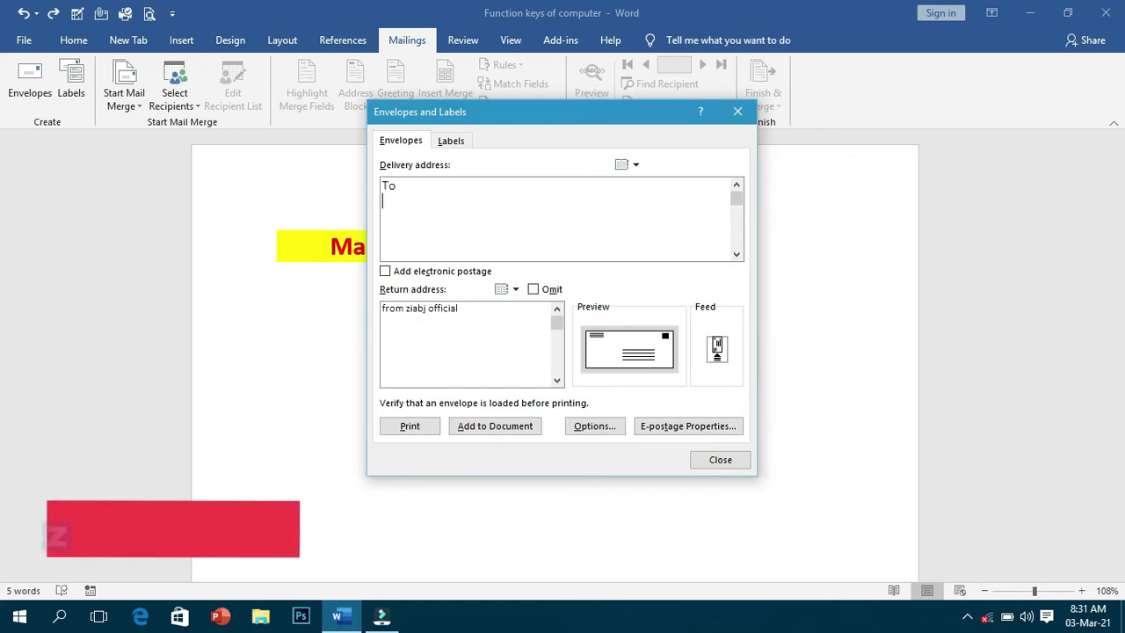
{"action": "key", "text": "Return"}
{"action": "type", "text": "Head "}
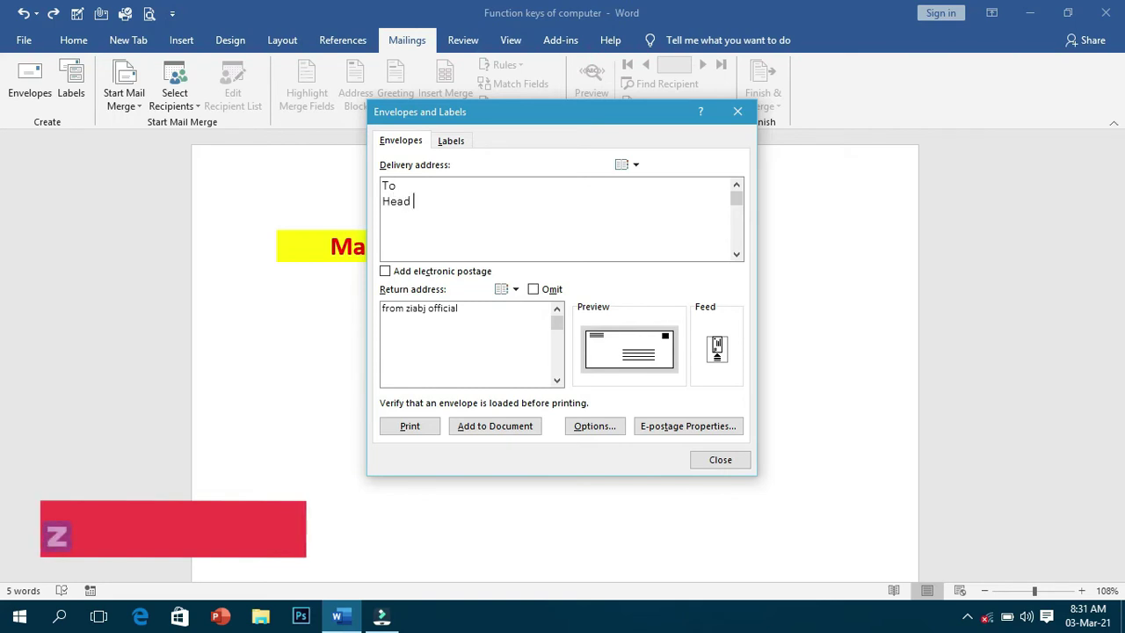
{"action": "type", "text": "of IT"}
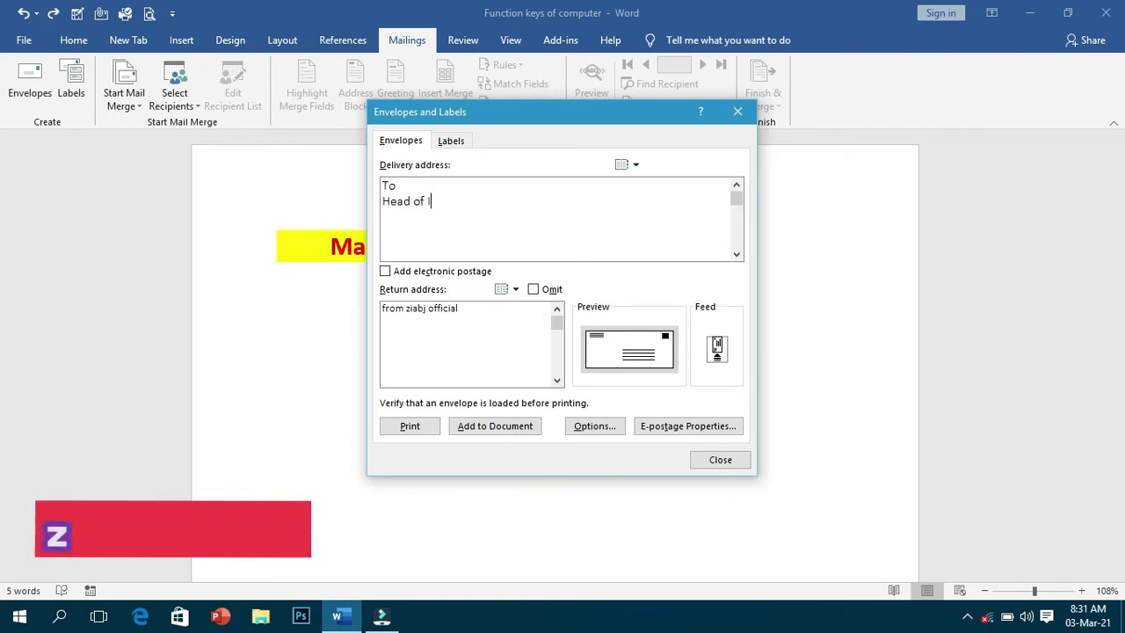
{"action": "key", "text": "Return"}
{"action": "type", "text": "Islamaad"}
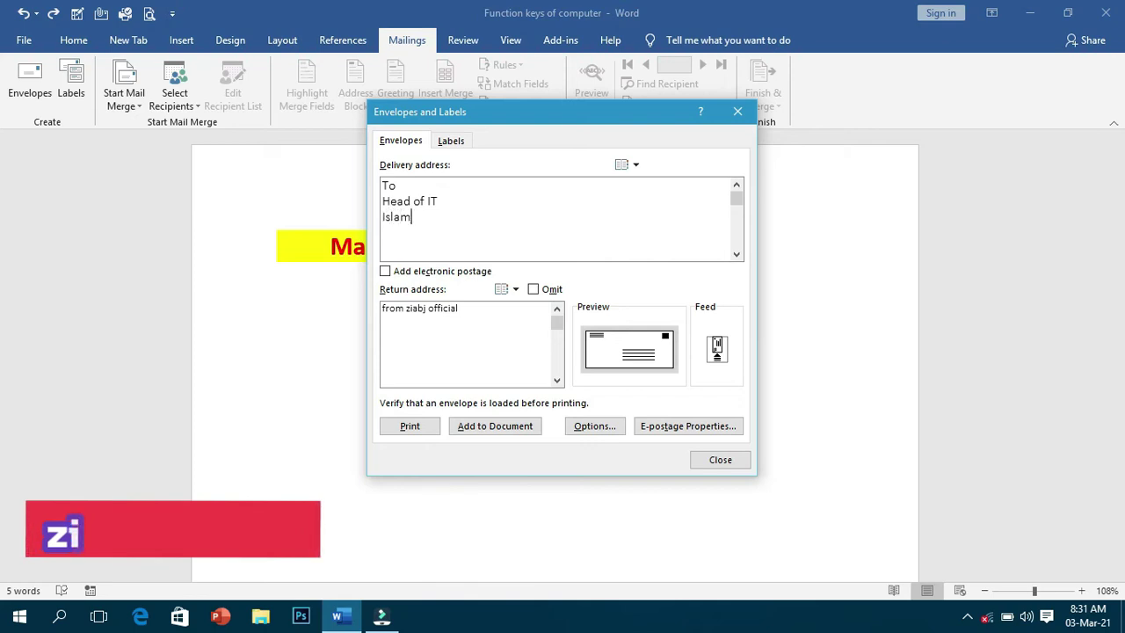
{"action": "key", "text": "BackSpace"}
{"action": "type", "text": "bad"}
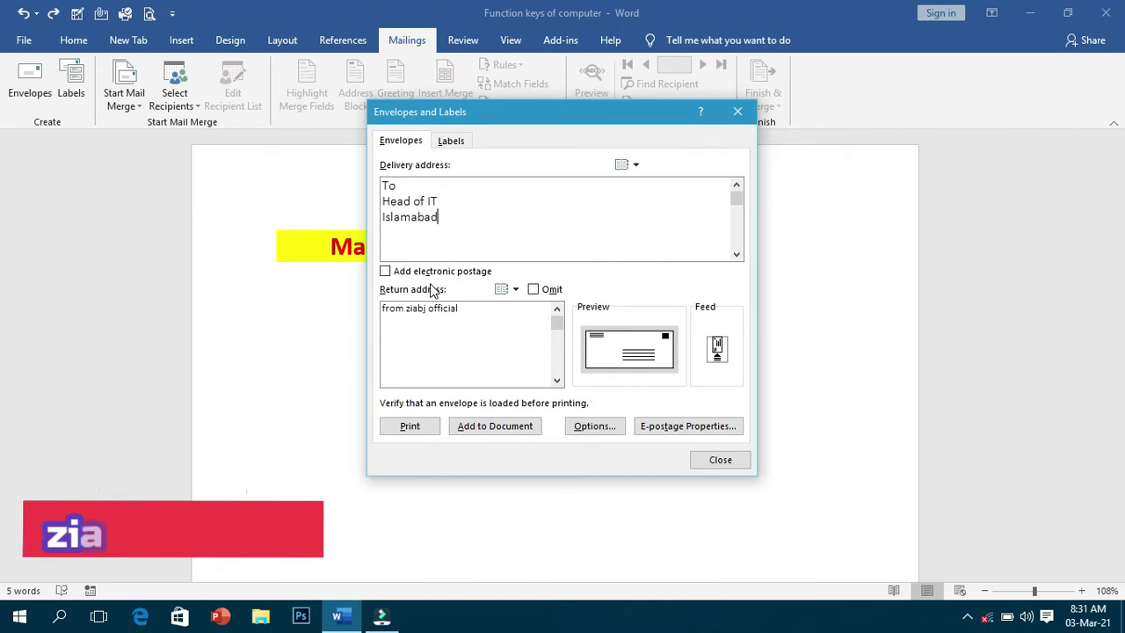
- Add the envelope with its delivery and return addresses to the document and place the cursor in the delivery address
{"action": "left_click", "coordinate": [418, 309]}
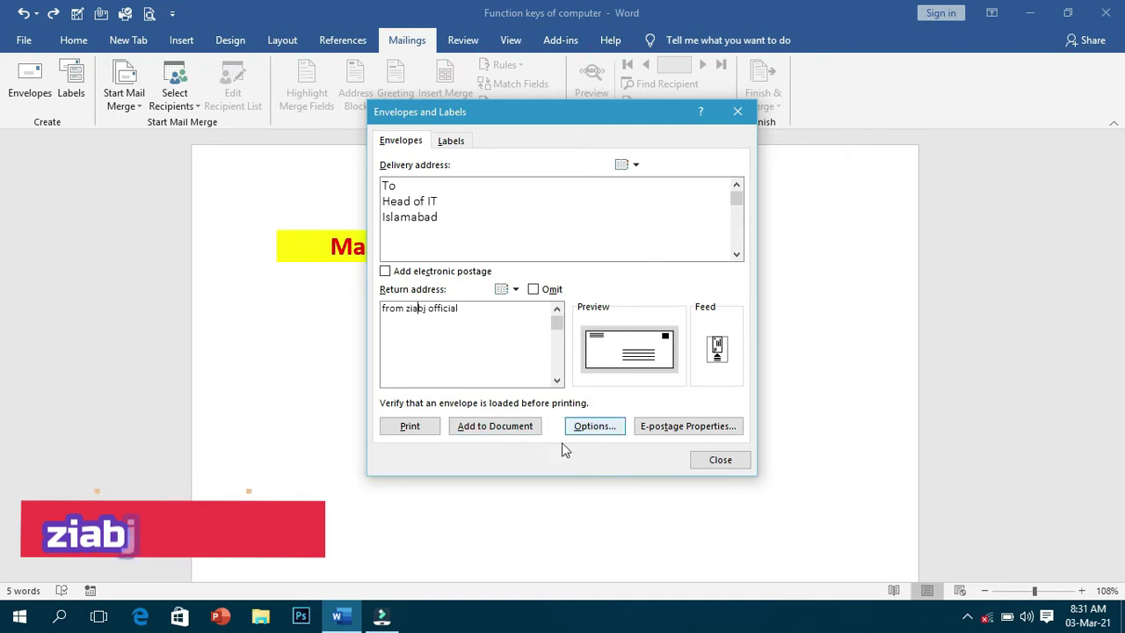
{"action": "left_click", "coordinate": [496, 427]}
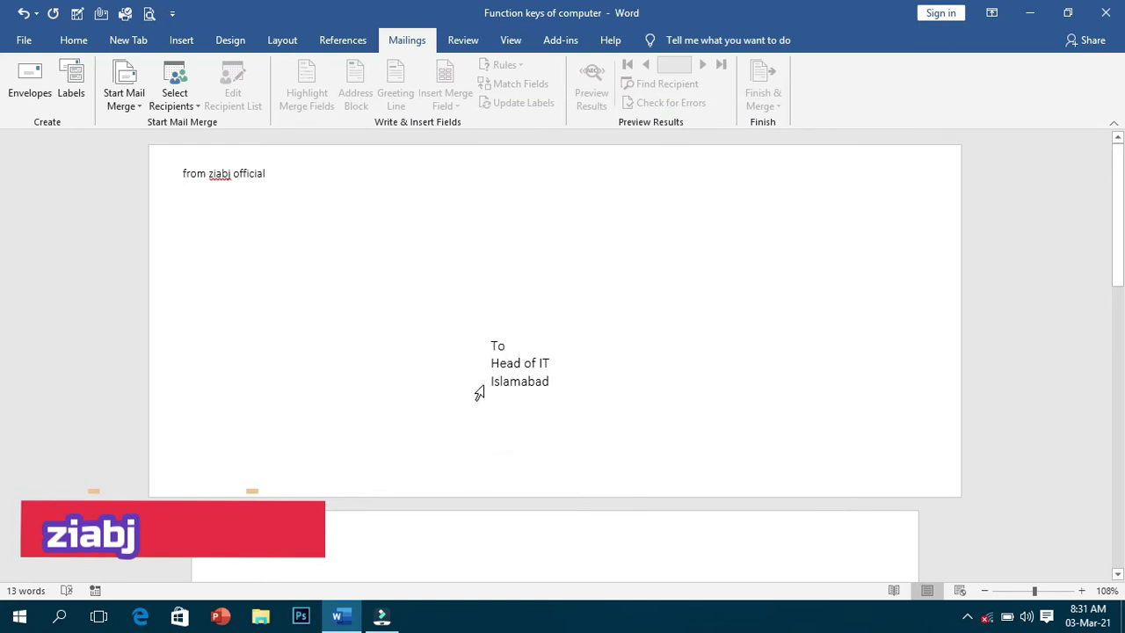
{"action": "double_click", "coordinate": [489, 347]}
{"action": "left_click", "coordinate": [516, 368]}
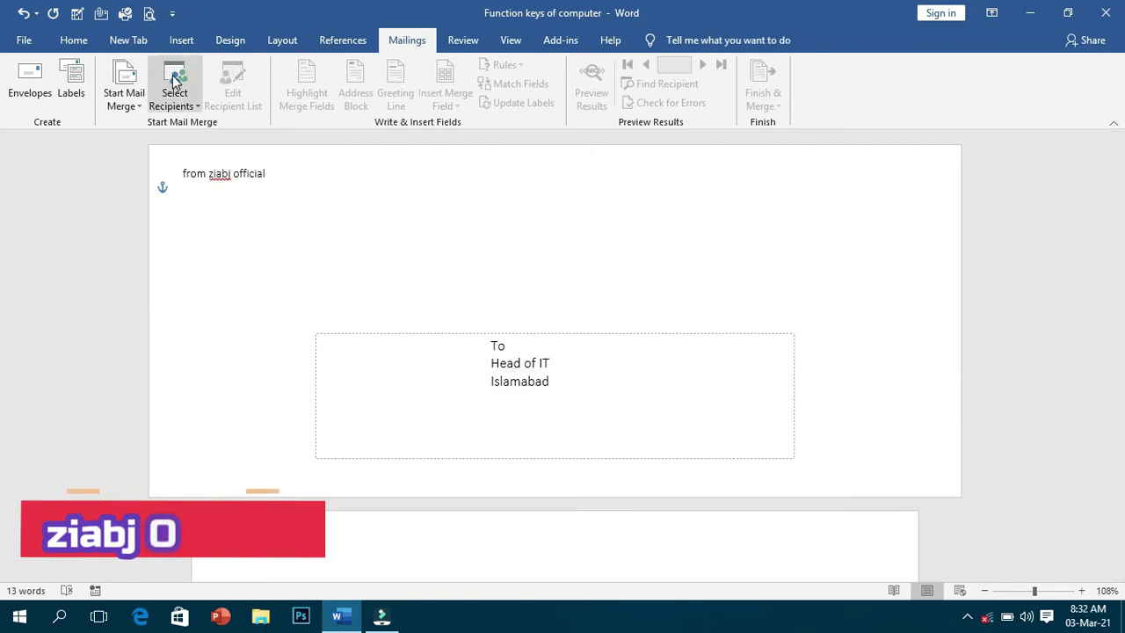
- View the label settings and the first page of the Step-by-Step Mail Merge Wizard, closing each without changes
{"action": "left_click", "coordinate": [69, 93]}
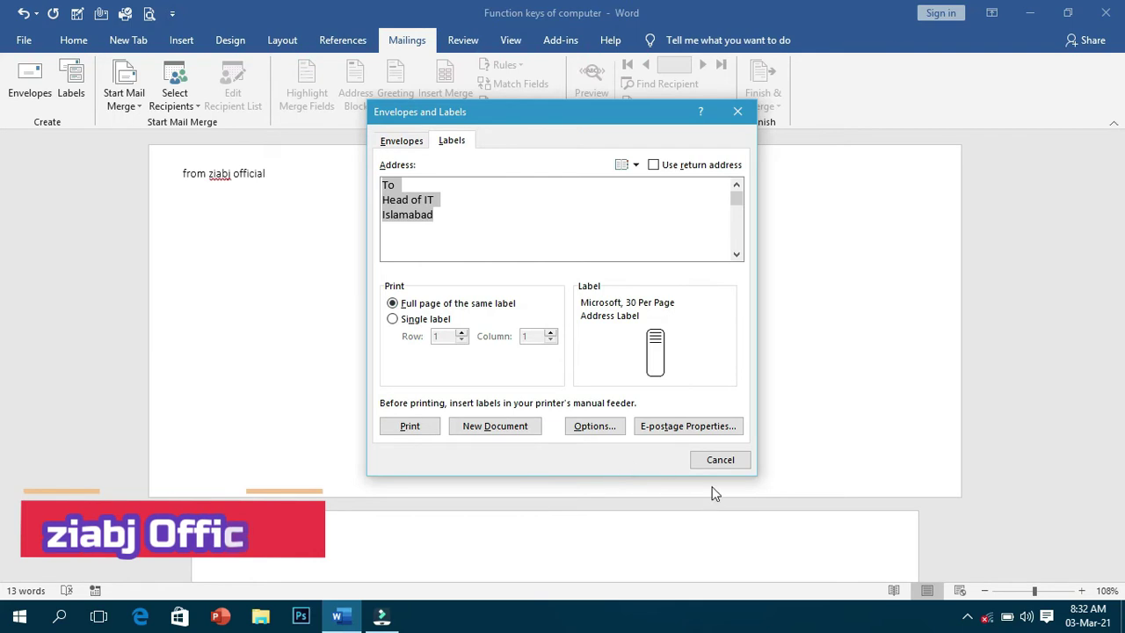
{"action": "left_click", "coordinate": [720, 460]}
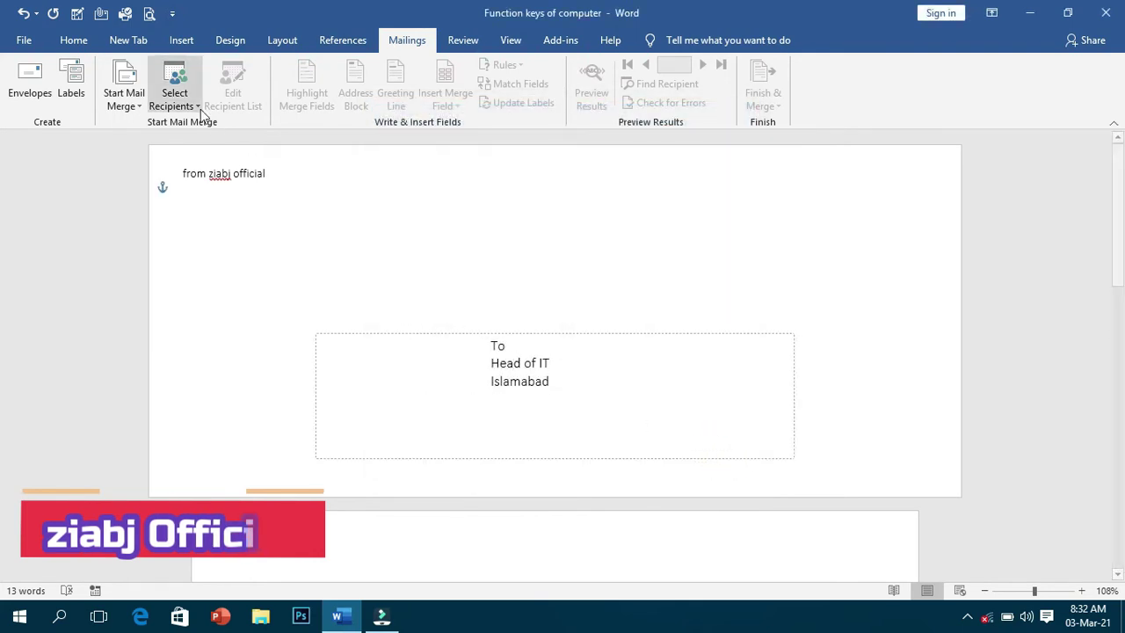
{"action": "left_click", "coordinate": [141, 110]}
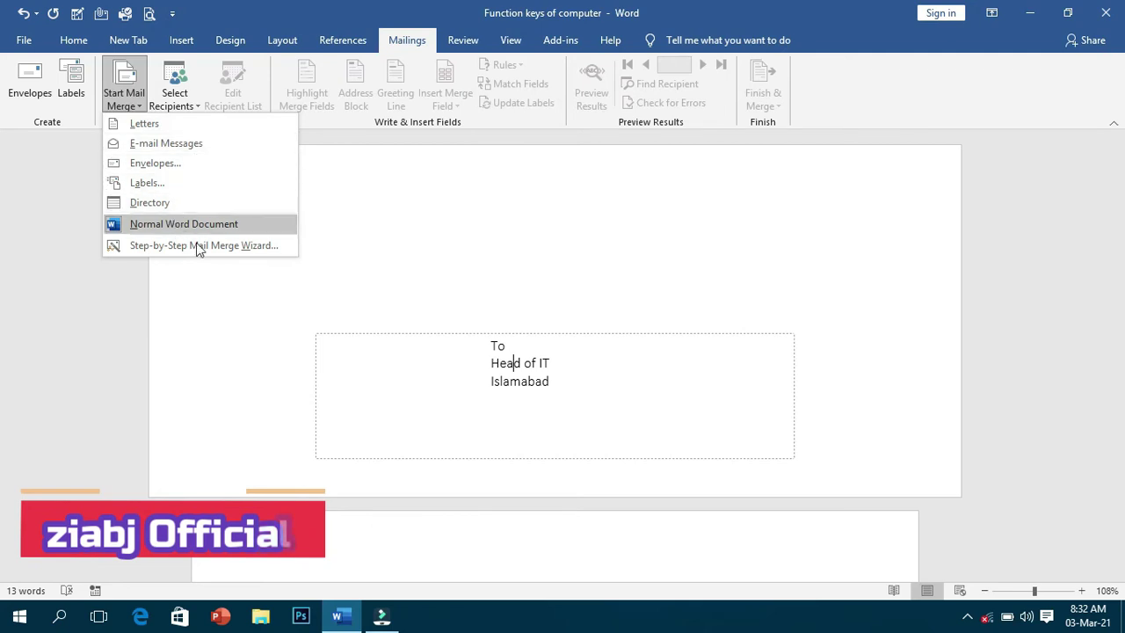
{"action": "left_click", "coordinate": [230, 249]}
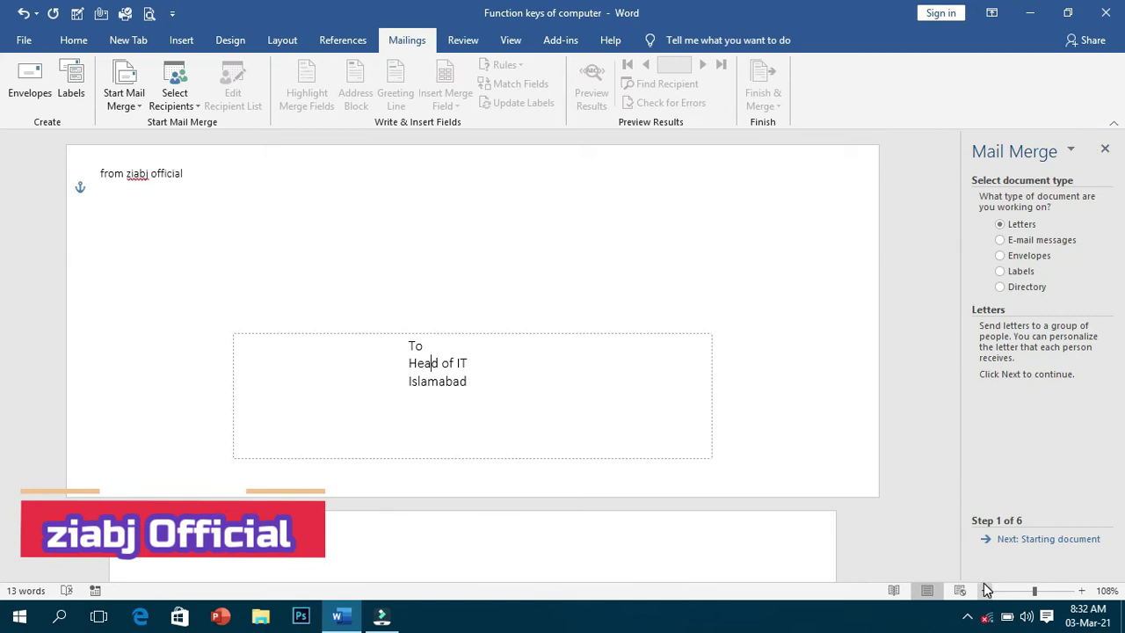
{"action": "left_click", "coordinate": [1104, 150]}
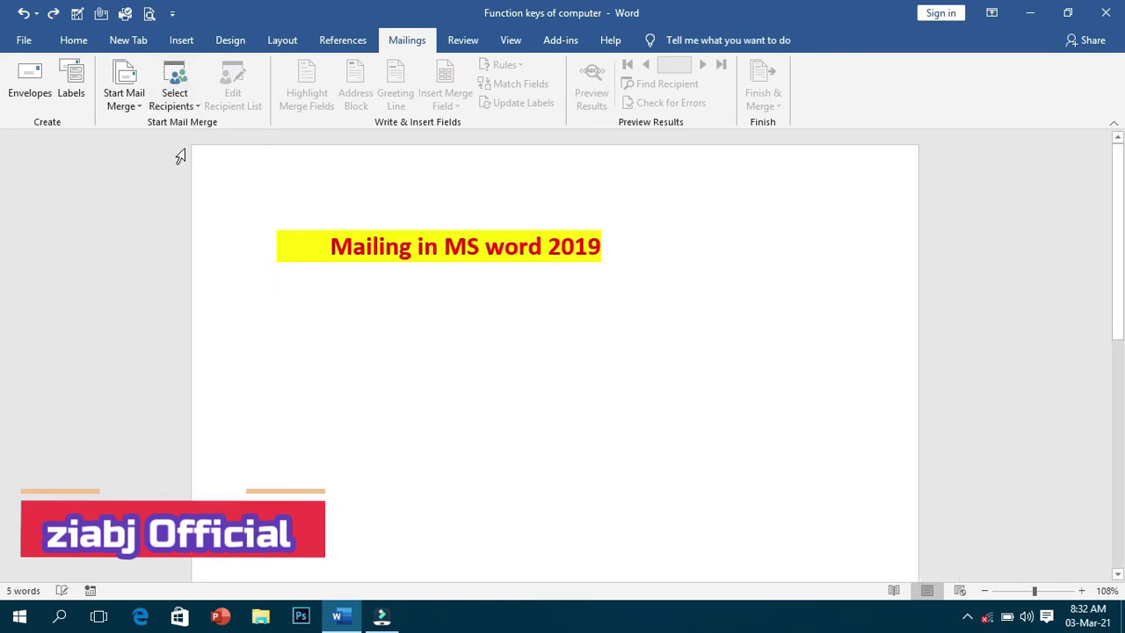
{"action": "left_click", "coordinate": [184, 104]}
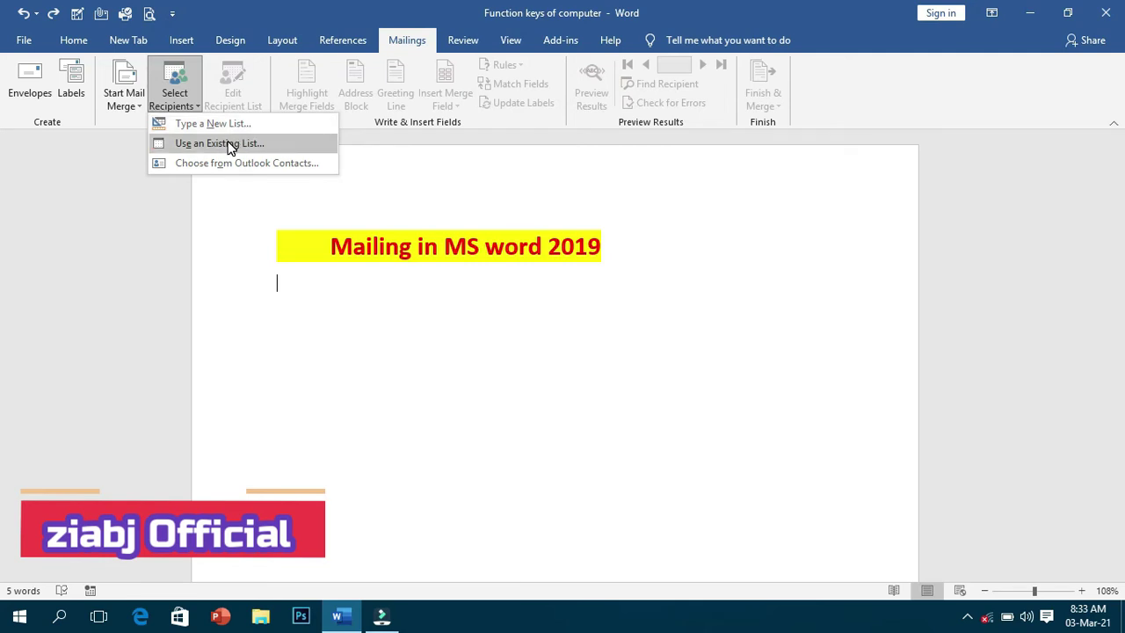
{"action": "left_click", "coordinate": [230, 147]}
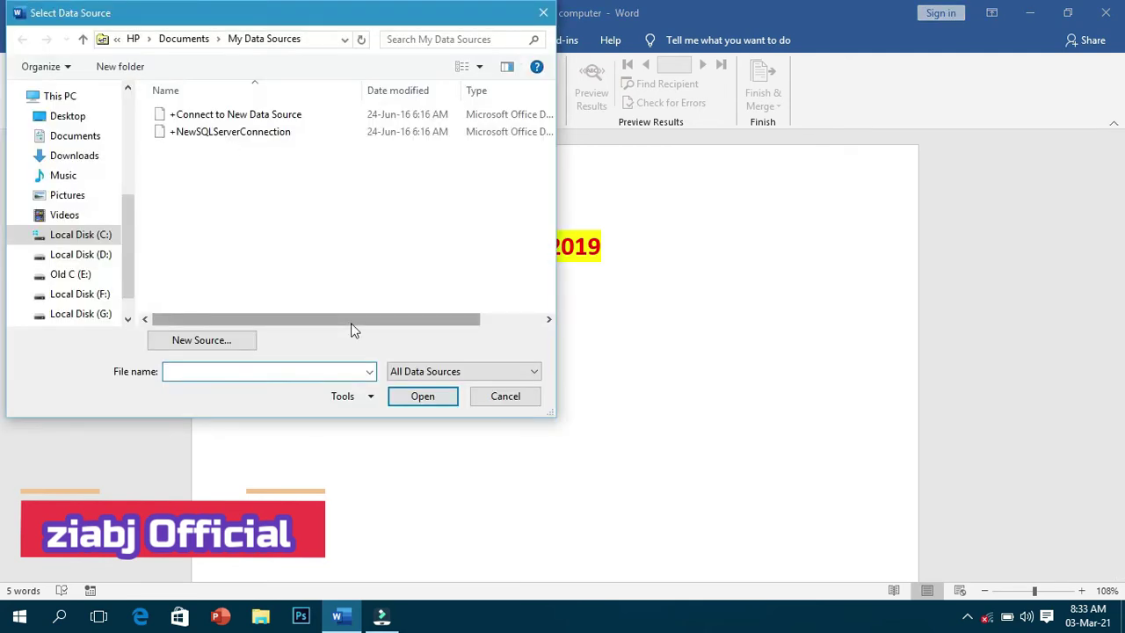
{"action": "left_click", "coordinate": [518, 397]}
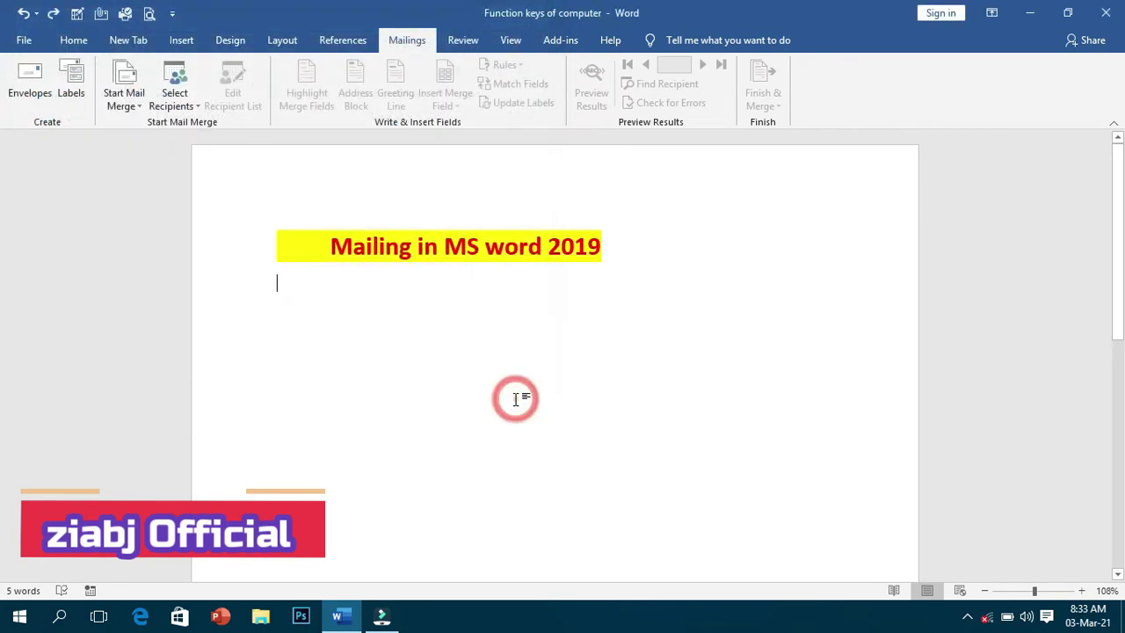
- Start a new mail merge recipient list and open its column customization
{"action": "left_click", "coordinate": [190, 103]}
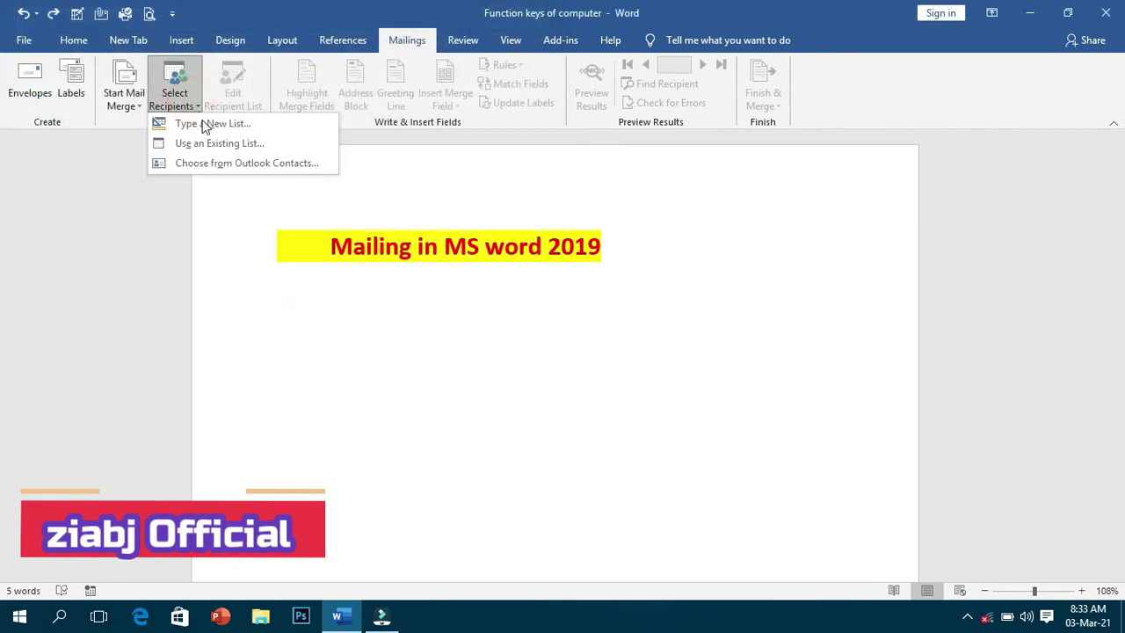
{"action": "left_click", "coordinate": [204, 128]}
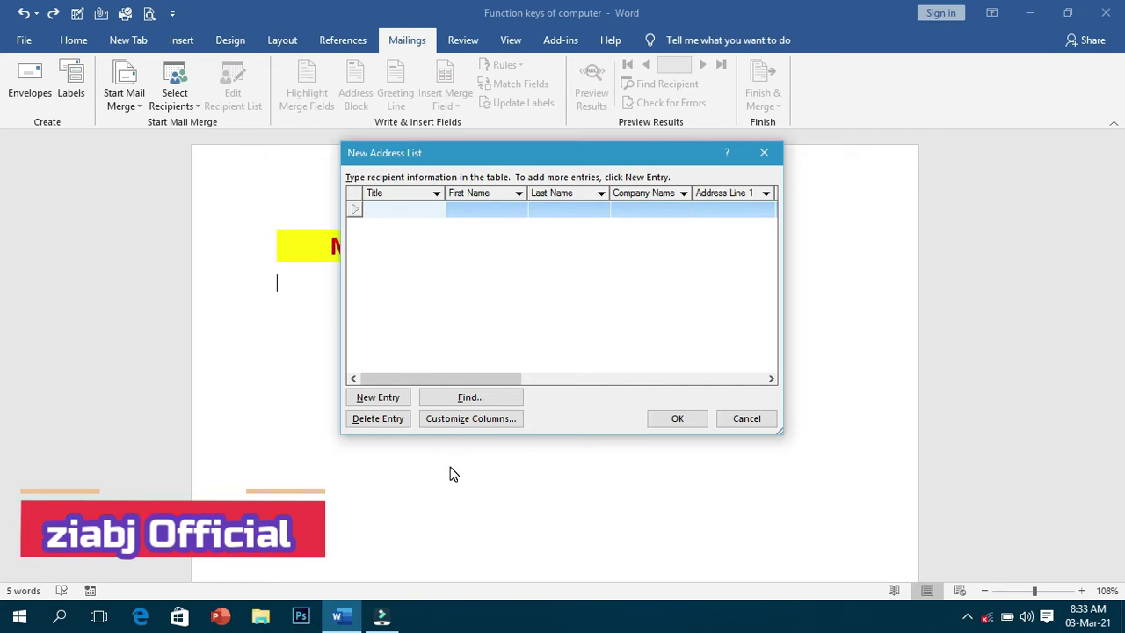
{"action": "left_click", "coordinate": [448, 420]}
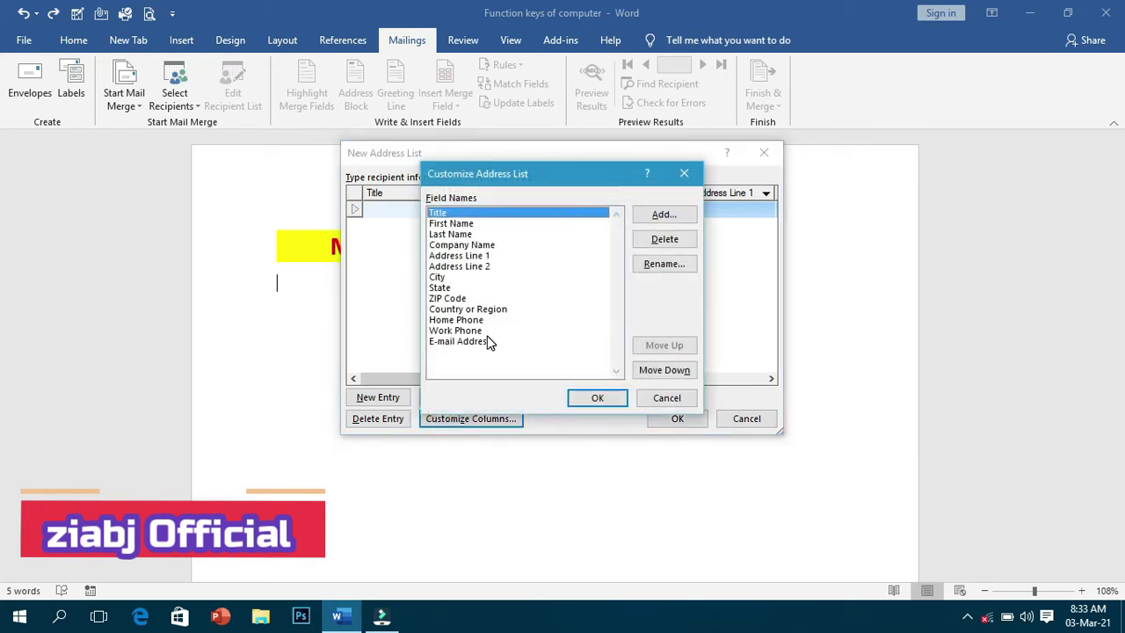
- Delete the Address Line 2 and ZIP Code fields from the address list
{"action": "left_click", "coordinate": [482, 266]}
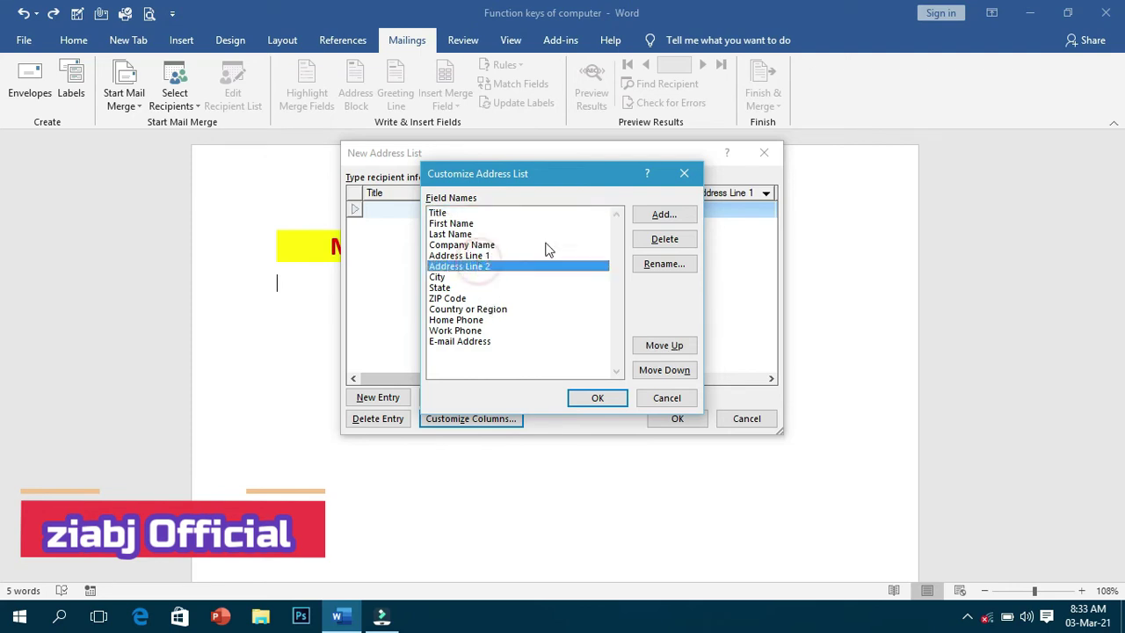
{"action": "left_click", "coordinate": [685, 244]}
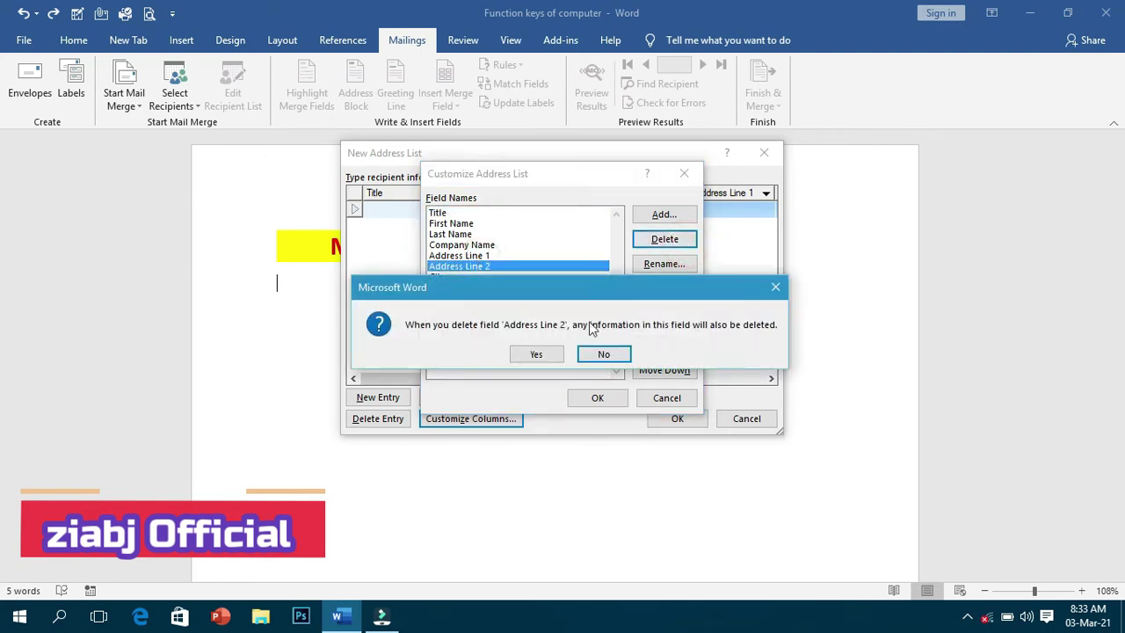
{"action": "left_click", "coordinate": [548, 352]}
{"action": "left_click", "coordinate": [492, 288]}
{"action": "left_click", "coordinate": [665, 239]}
{"action": "left_click", "coordinate": [534, 352]}
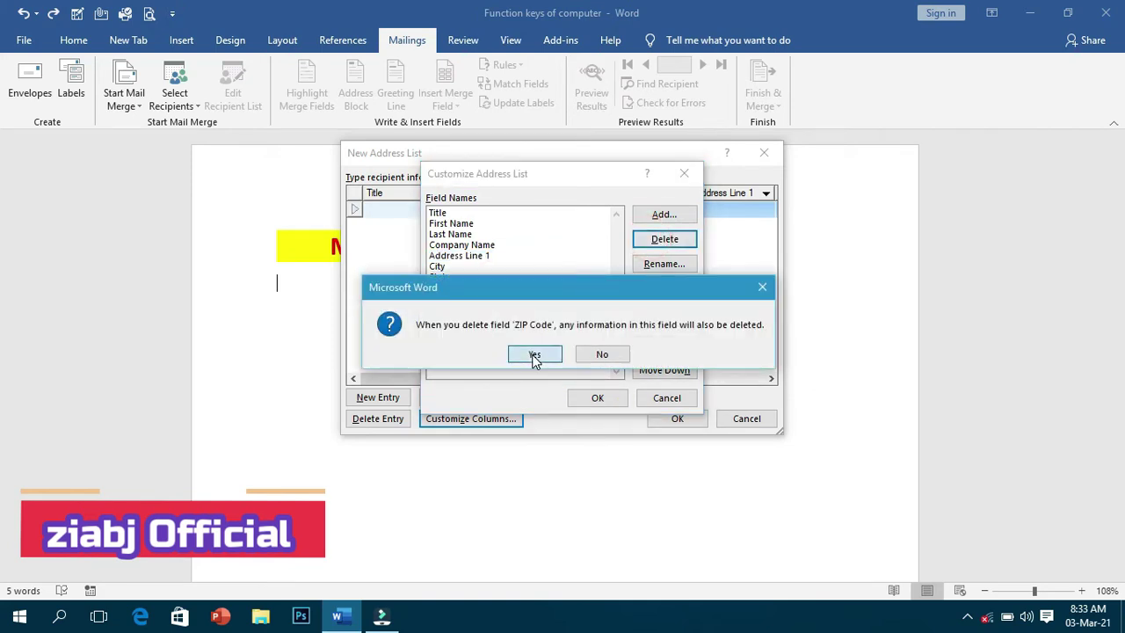
- Delete the Country or Region, State and City fields from the address list
{"action": "left_click", "coordinate": [475, 289]}
{"action": "left_click", "coordinate": [665, 239]}
{"action": "left_click", "coordinate": [536, 354]}
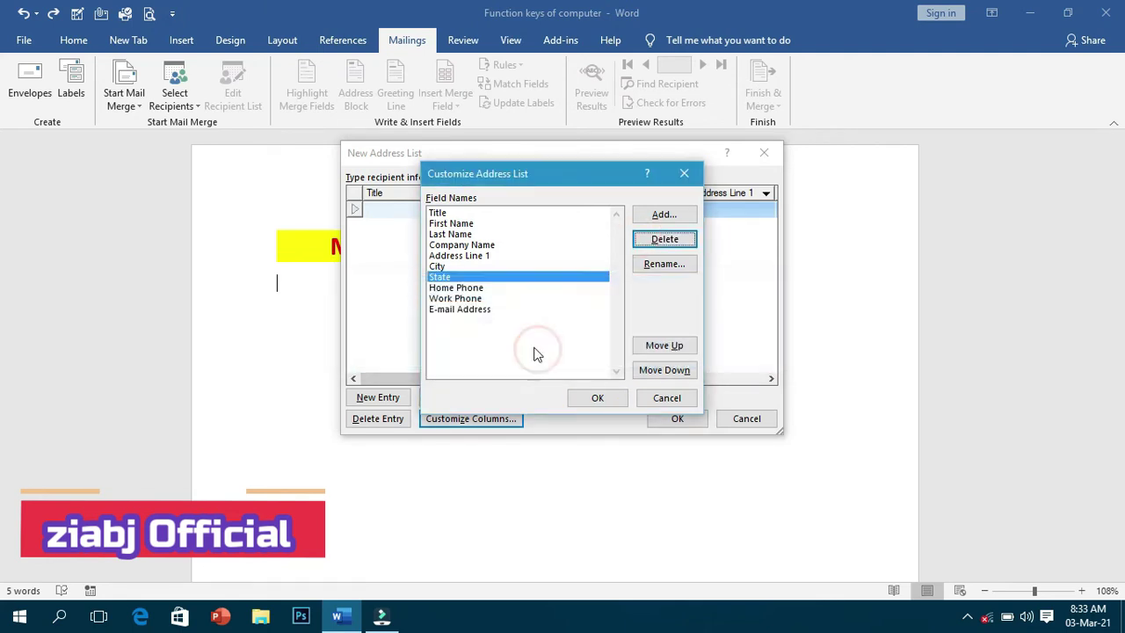
{"action": "left_click", "coordinate": [654, 239]}
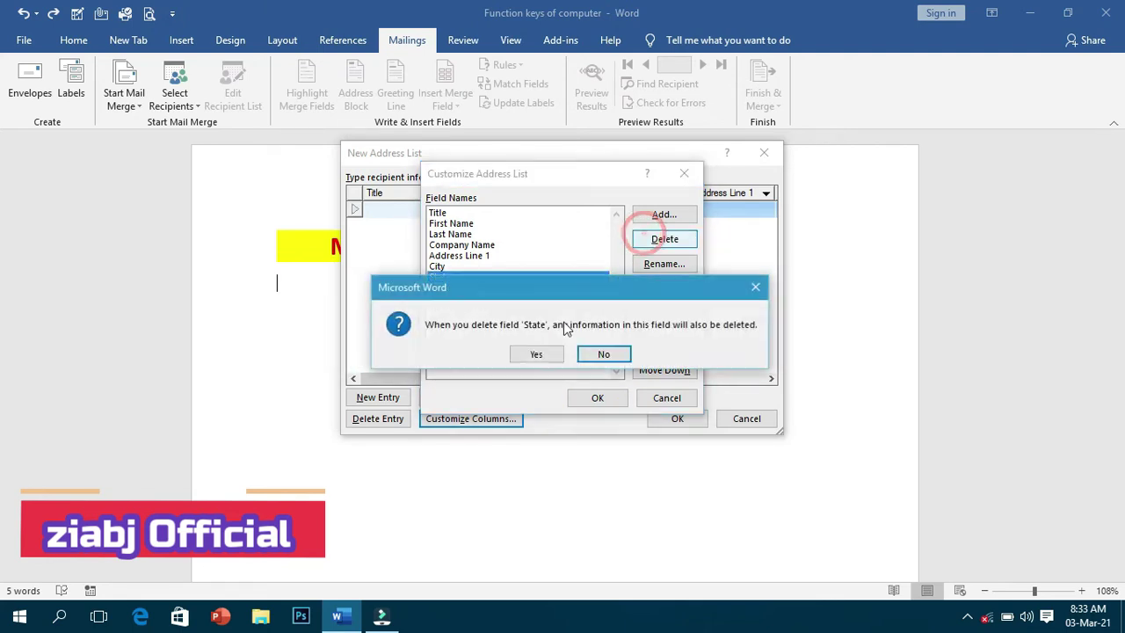
{"action": "left_click", "coordinate": [534, 360]}
{"action": "left_click", "coordinate": [655, 243]}
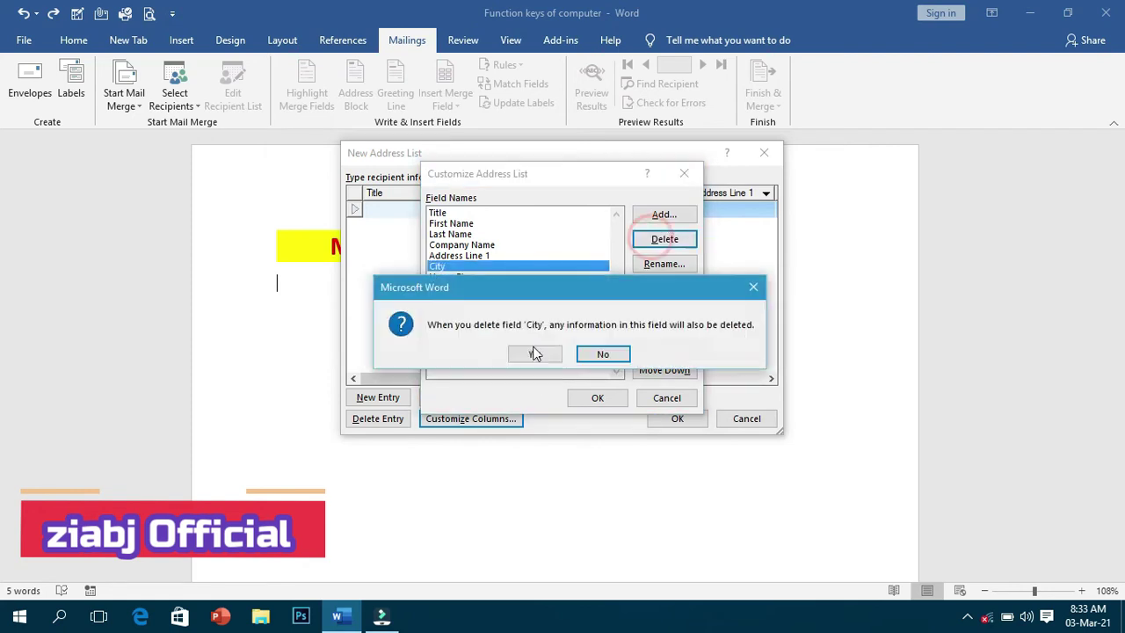
{"action": "left_click", "coordinate": [535, 355]}
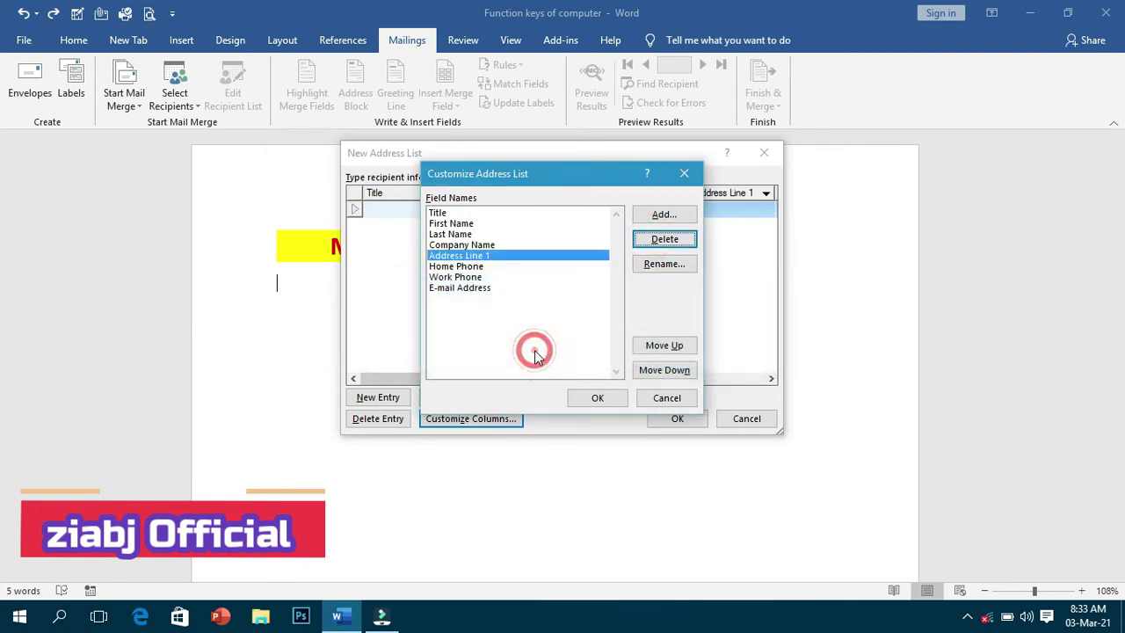
- Rename the Home Phone field to "phone no"
{"action": "left_click", "coordinate": [489, 266]}
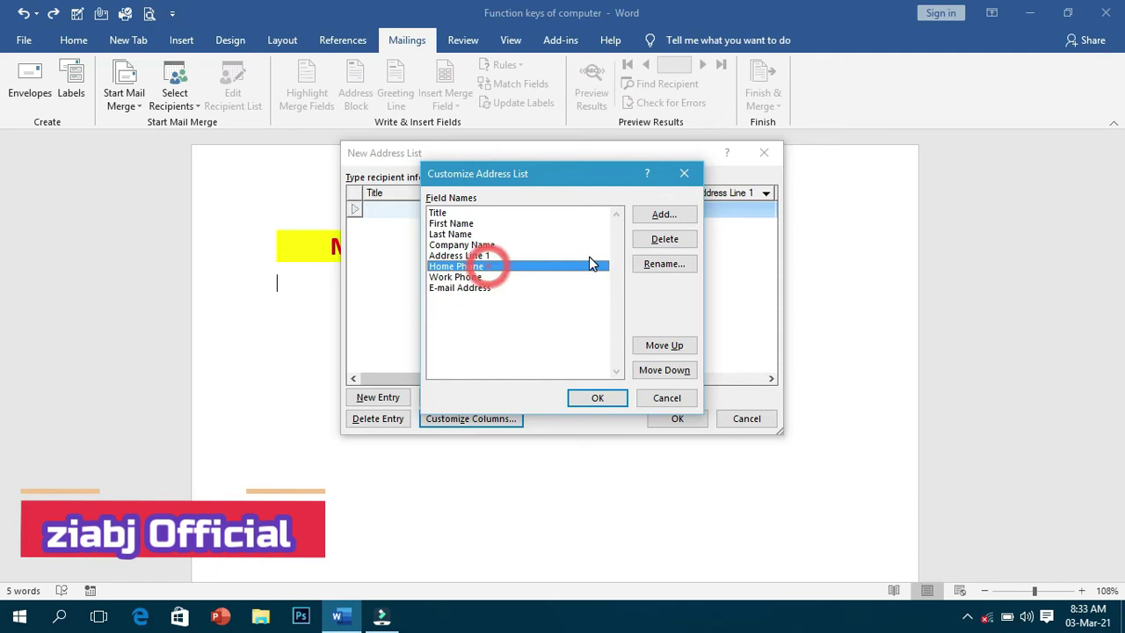
{"action": "left_click", "coordinate": [657, 265]}
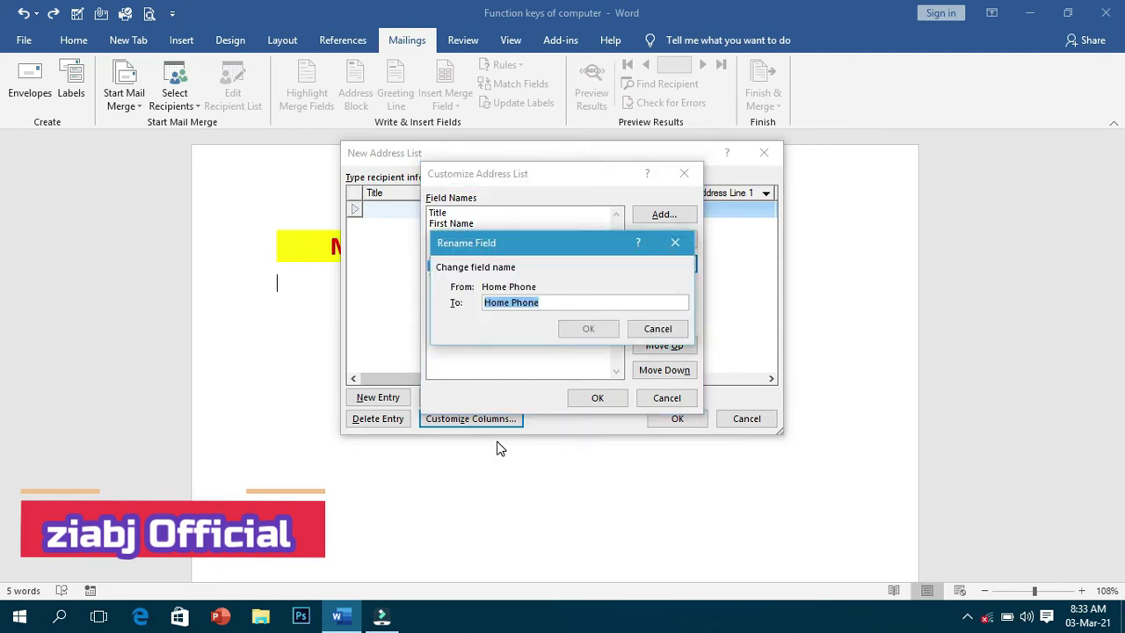
{"action": "type", "text": "po"}
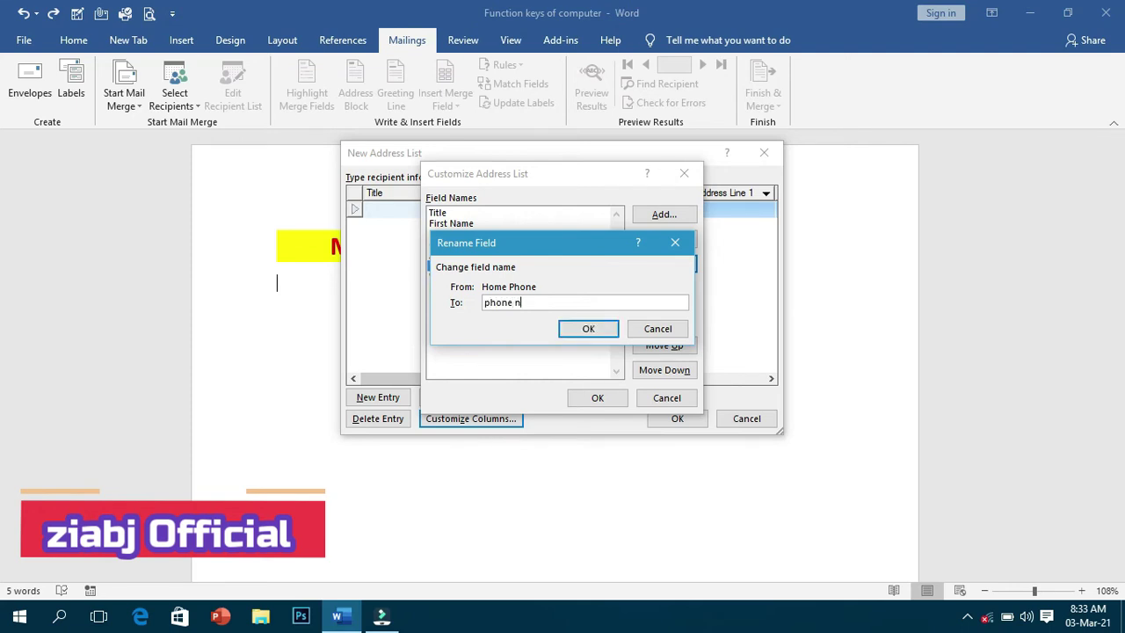
{"action": "left_click", "coordinate": [588, 328]}
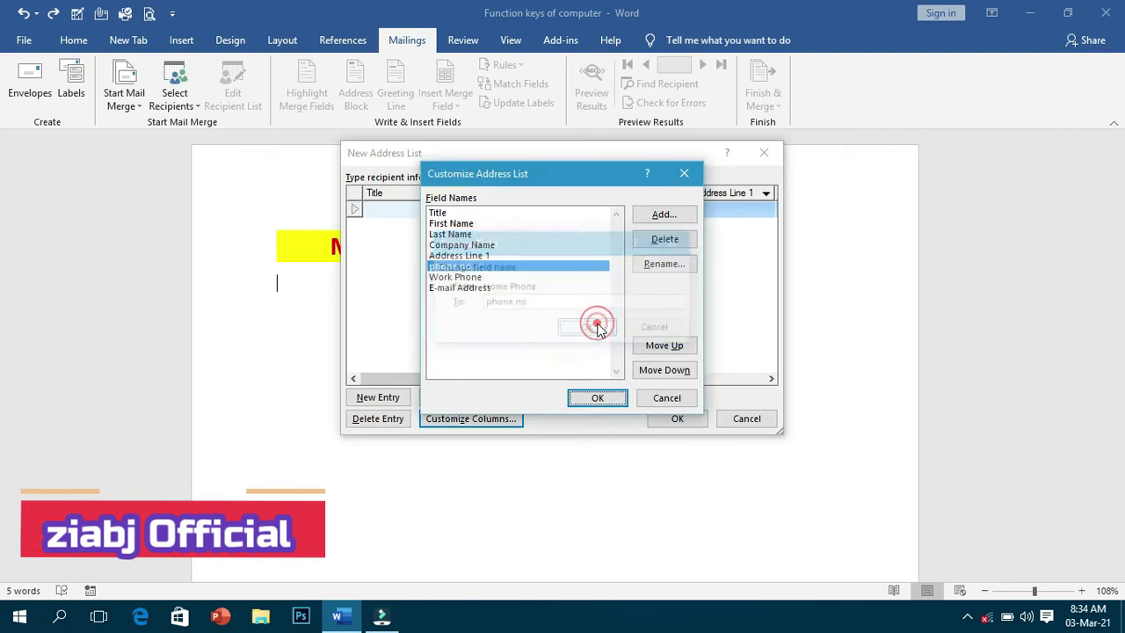
- Move the phone no field up to directly below Title
{"action": "left_click", "coordinate": [666, 347]}
{"action": "left_click", "coordinate": [665, 347]}
{"action": "left_click", "coordinate": [666, 347]}
{"action": "left_click", "coordinate": [665, 348]}
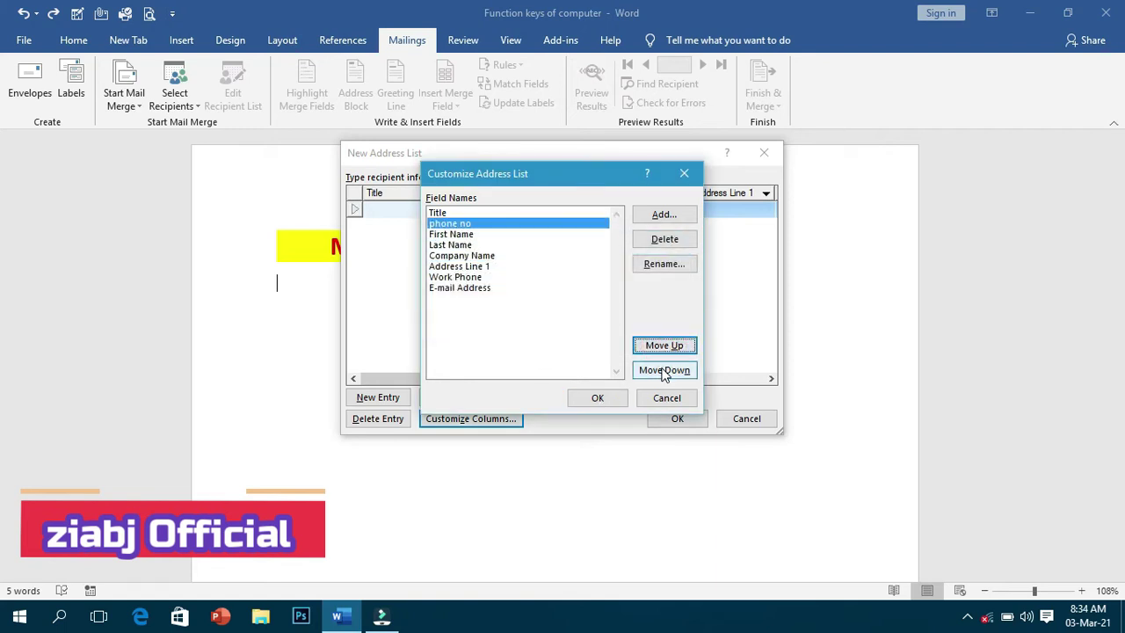
- Move the phone no field to the end of the field list, after E-mail Address, and apply the column changes
{"action": "left_click", "coordinate": [664, 370]}
{"action": "left_click", "coordinate": [664, 370]}
{"action": "left_click", "coordinate": [665, 370]}
{"action": "left_click", "coordinate": [664, 370]}
{"action": "left_click", "coordinate": [665, 370]}
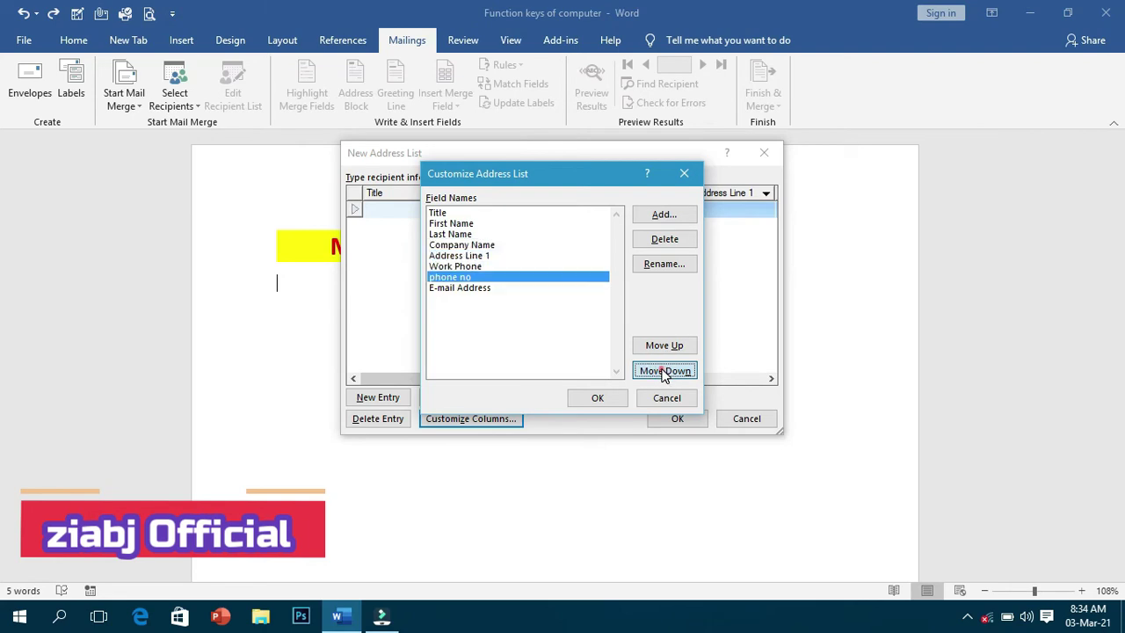
{"action": "left_click", "coordinate": [664, 371]}
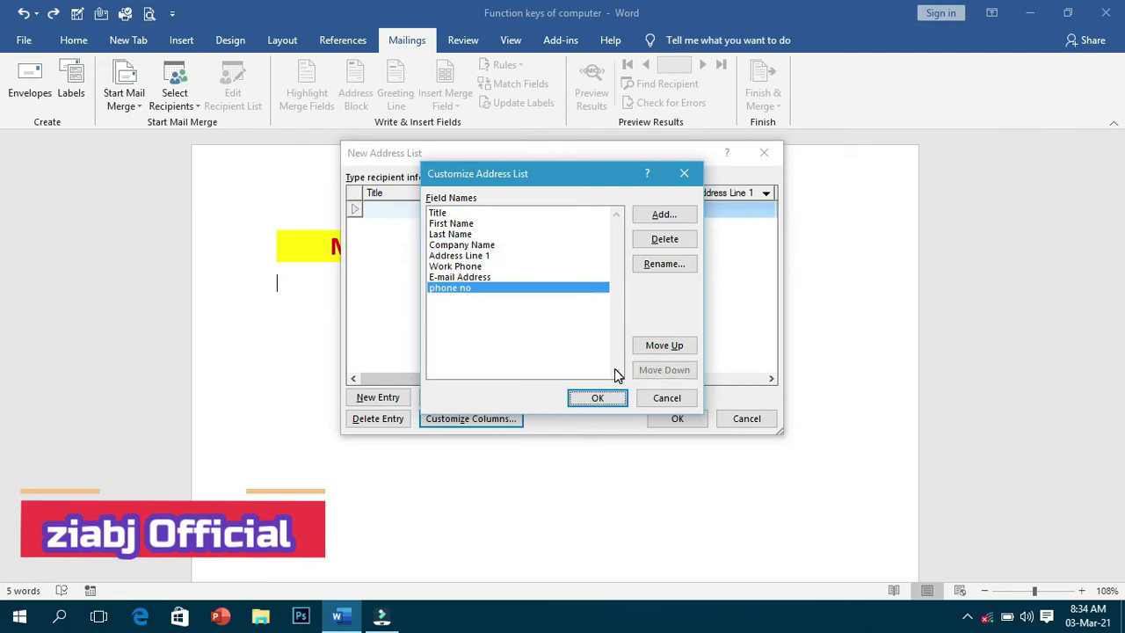
{"action": "left_click", "coordinate": [597, 398]}
- Start the first recipient entry with the title Mr, the recipient's first and last names, and the company name officia
{"action": "left_click", "coordinate": [402, 213]}
{"action": "key", "text": "Tab"}
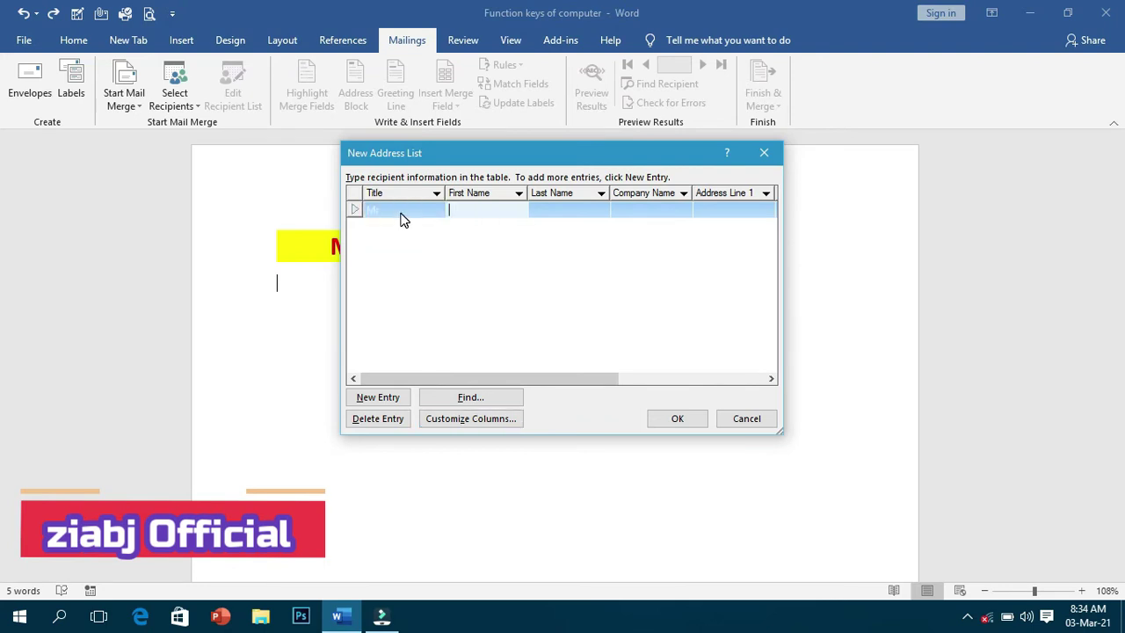
{"action": "type", "text": "ba"}
{"action": "key", "text": "Tab"}
{"action": "key", "text": "Tab"}
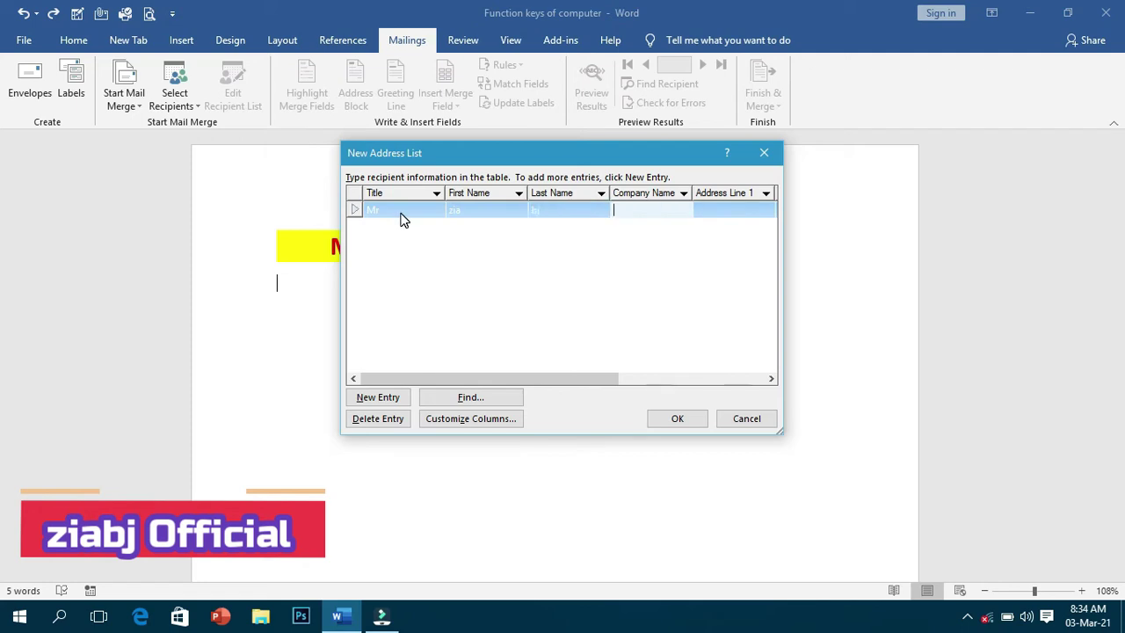
{"action": "type", "text": "office"}
{"action": "key", "text": "Tab"}
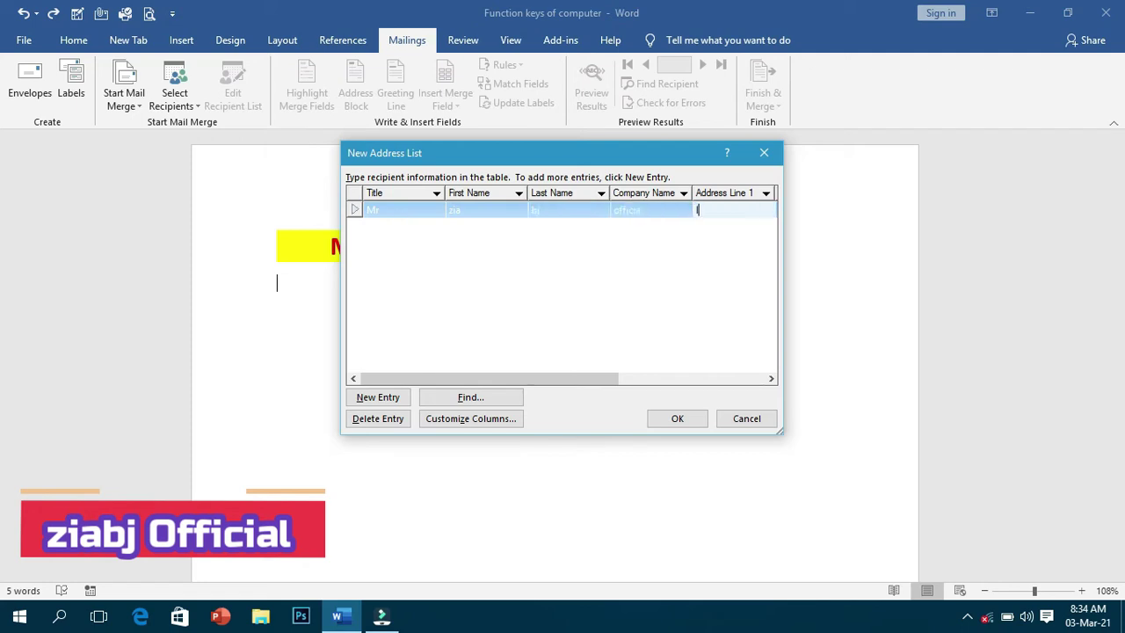
- Complete the first recipient's entry with the address, work phone, e-mail address and phone number
{"action": "left_click", "coordinate": [401, 212]}
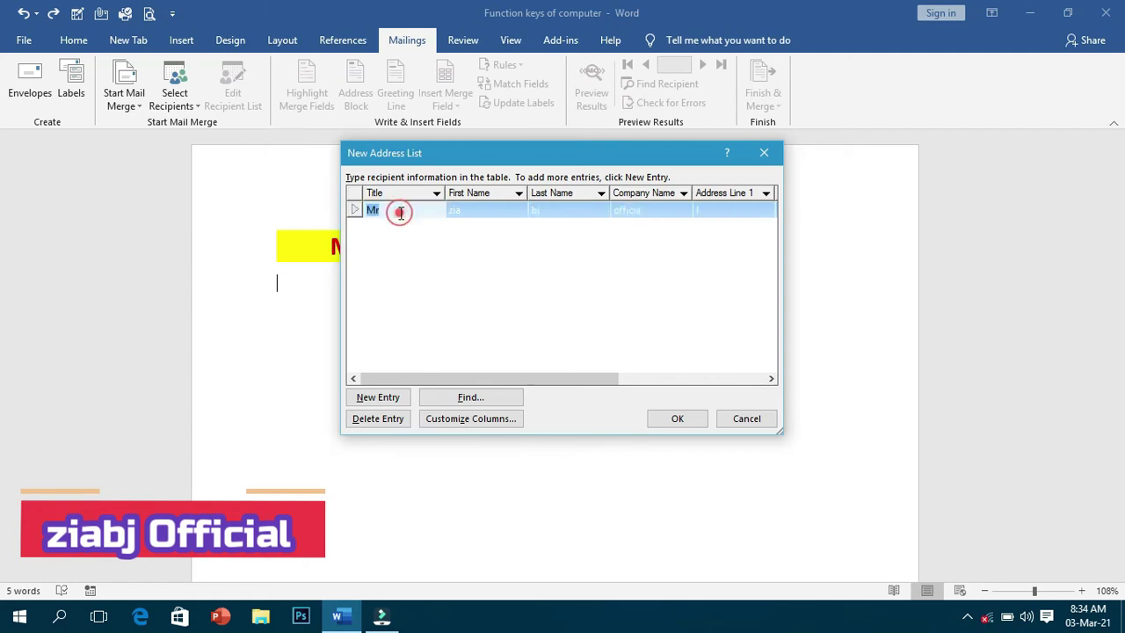
{"action": "left_click", "coordinate": [706, 204]}
{"action": "type", "text": "pesh"}
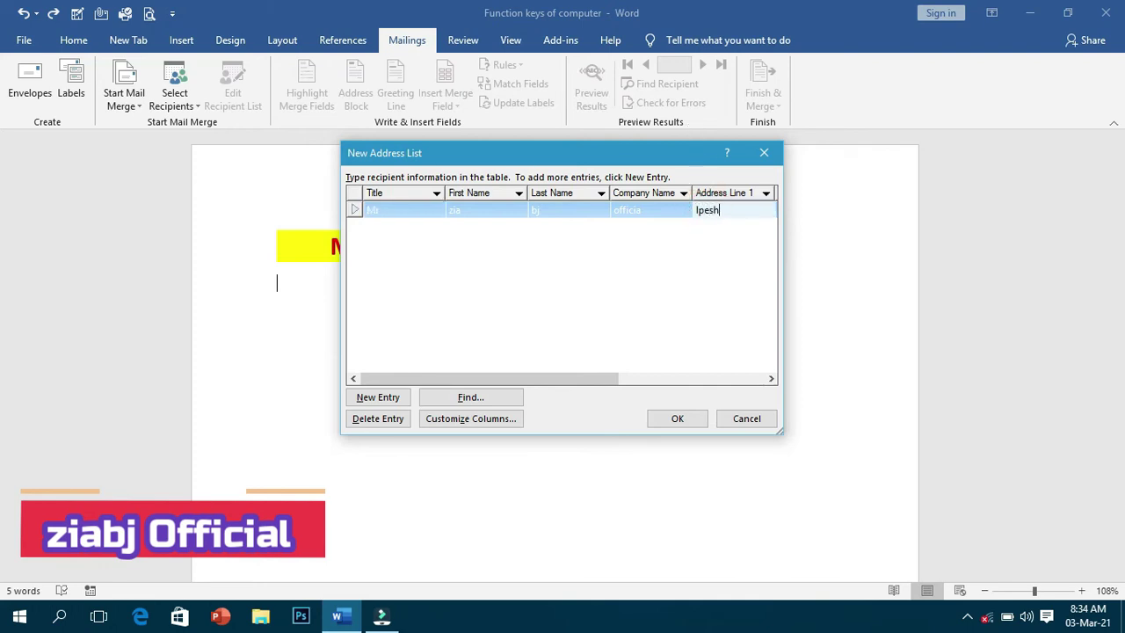
{"action": "key", "text": "Tab"}
{"action": "type", "text": "kjjl"}
{"action": "key", "text": "Tab"}
{"action": "type", "text": "jl"}
{"action": "key", "text": "Tab"}
{"action": "type", "text": "jl"}
{"action": "key", "text": "Tab"}
- Start the second recipient entry with the title Mr and the recipient's first and last names
{"action": "type", "text": "jl"}
{"action": "key", "text": "Tab"}
{"action": "type", "text": "jl"}
{"action": "key", "text": "Tab"}
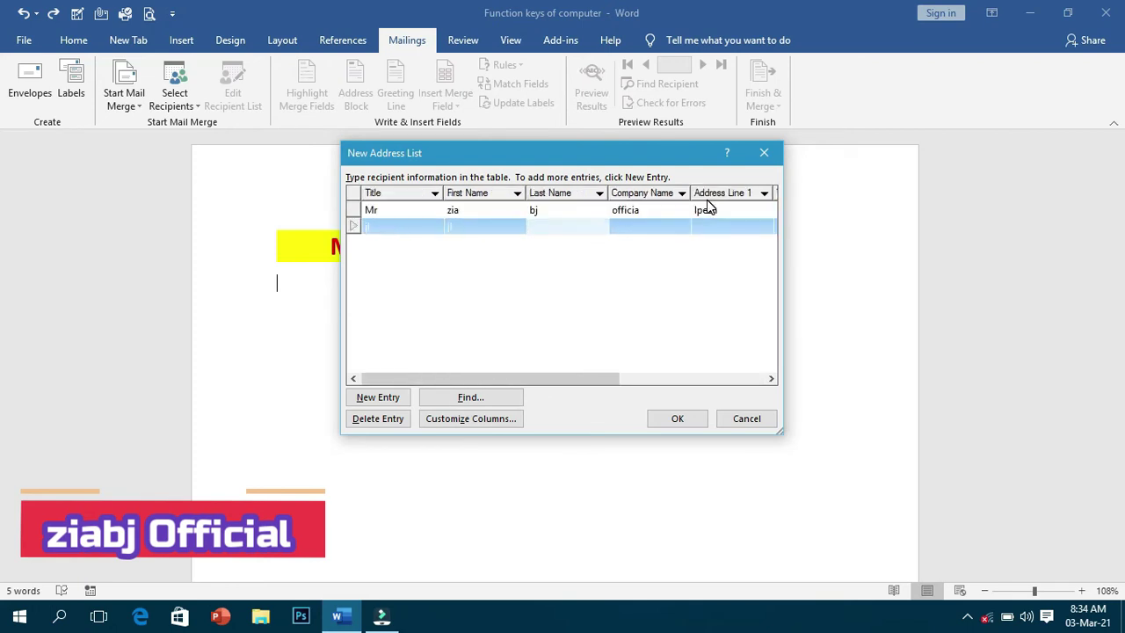
{"action": "left_click", "coordinate": [423, 226]}
{"action": "type", "text": "Mr"}
{"action": "key", "text": "Tab"}
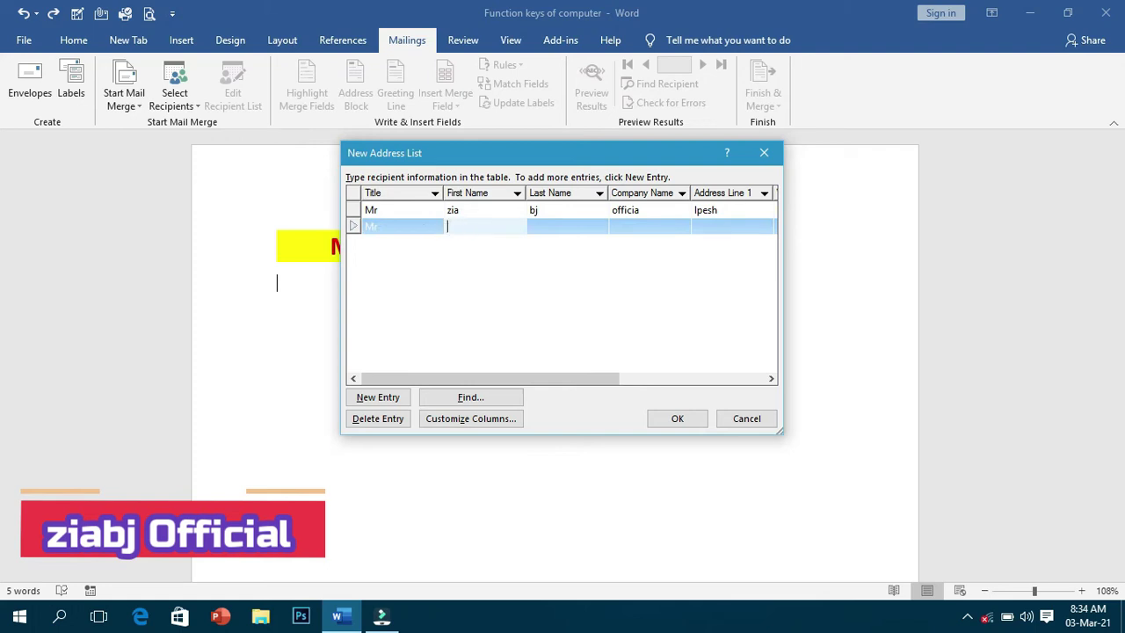
{"action": "type", "text": "kamra"}
{"action": "key", "text": "Tab"}
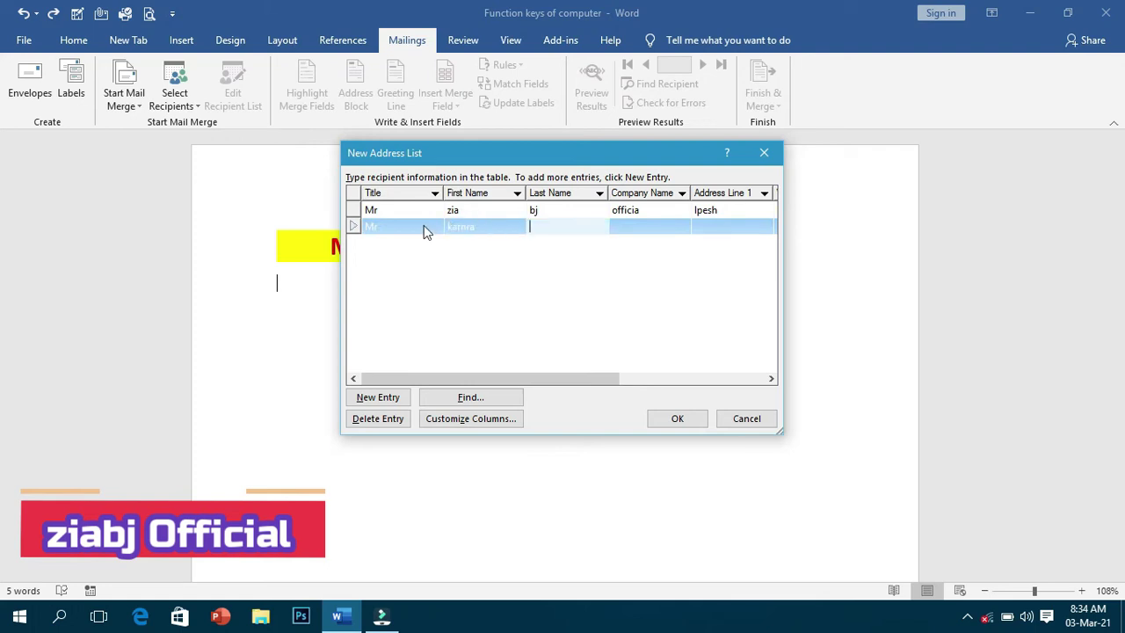
{"action": "type", "text": "khan"}
{"action": "key", "text": "Tab"}
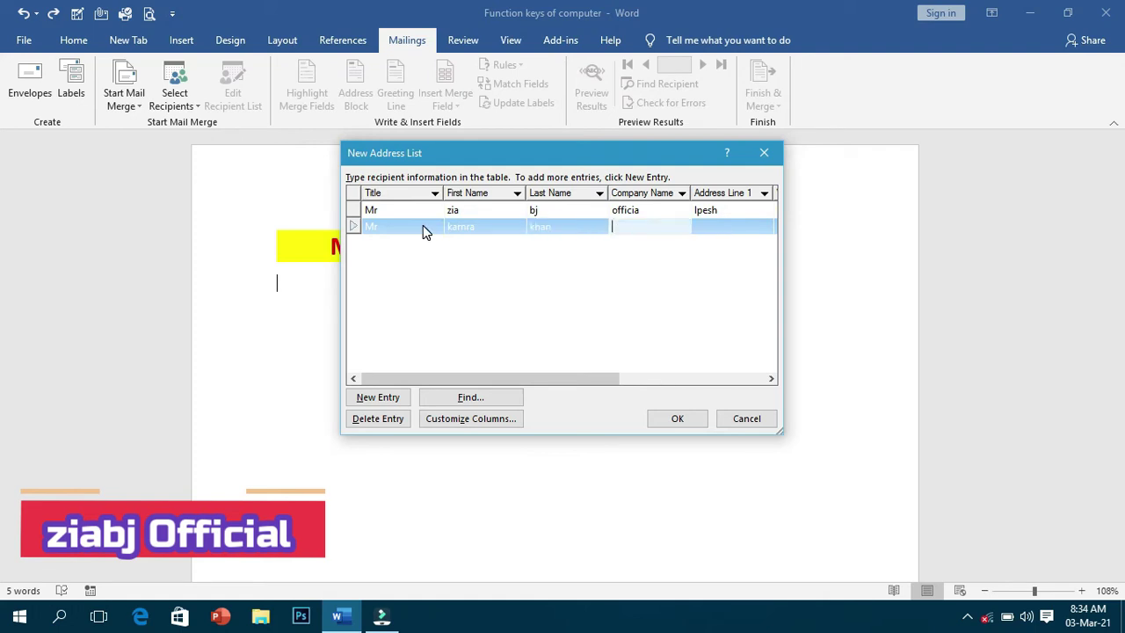
- Complete the second entry with the company name bfp, the address, and the work phone and remaining contact details
{"action": "type", "text": "b"}
{"action": "key", "text": "Tab"}
{"action": "type", "text": "pe"}
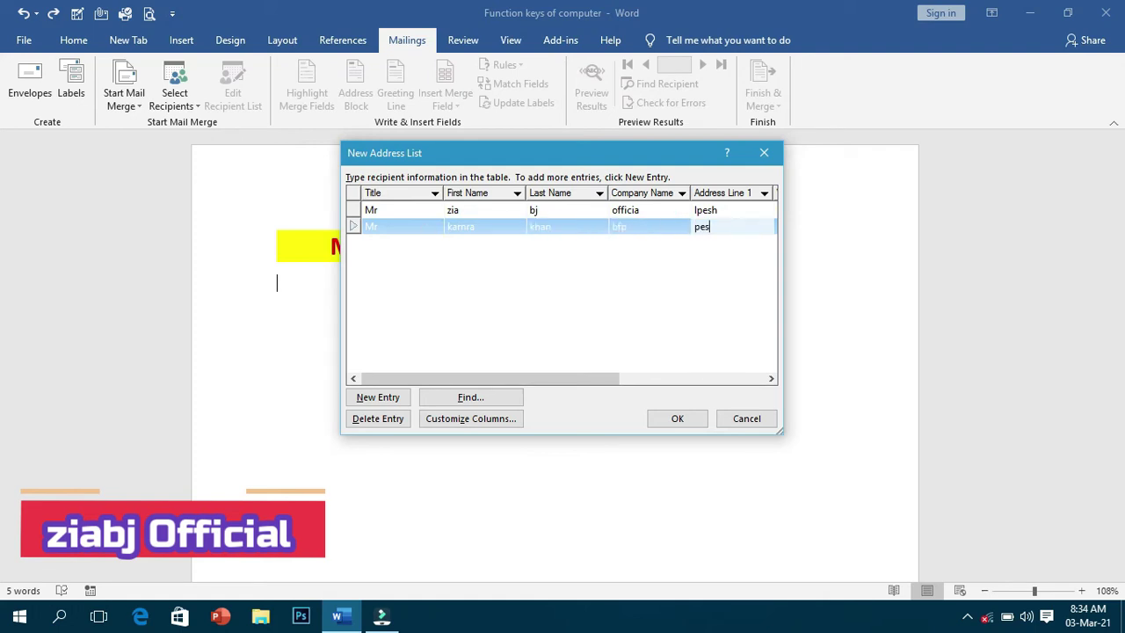
{"action": "type", "text": "sh"}
{"action": "key", "text": "Tab"}
{"action": "type", "text": "lkjl"}
{"action": "key", "text": "Tab"}
{"action": "key", "text": "Tab"}
{"action": "key", "text": "Tab"}
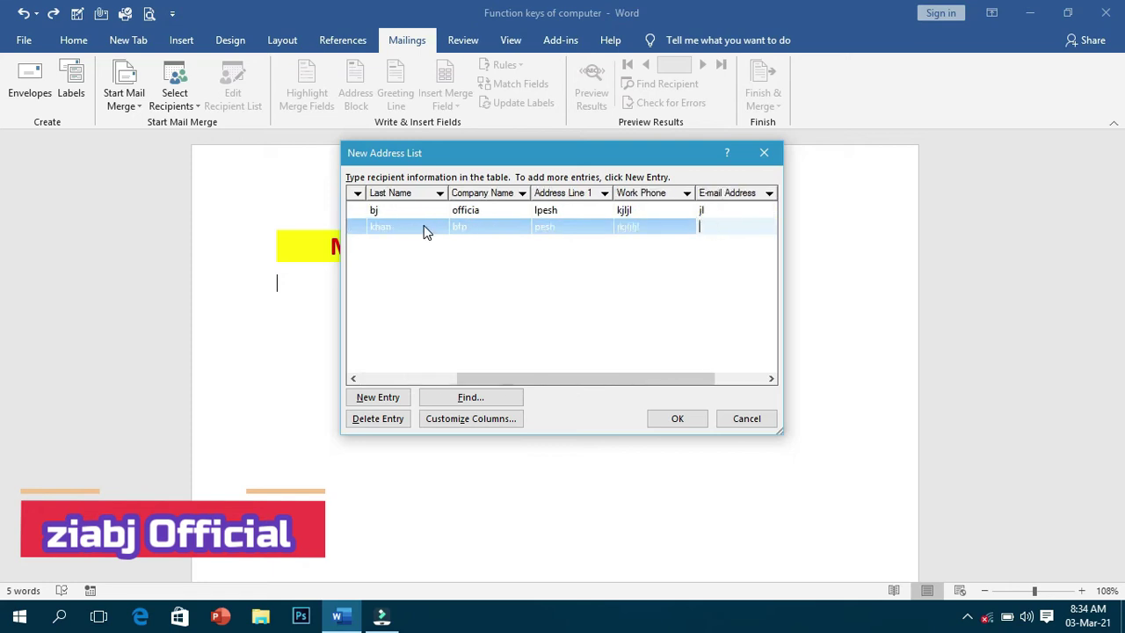
{"action": "type", "text": "j"}
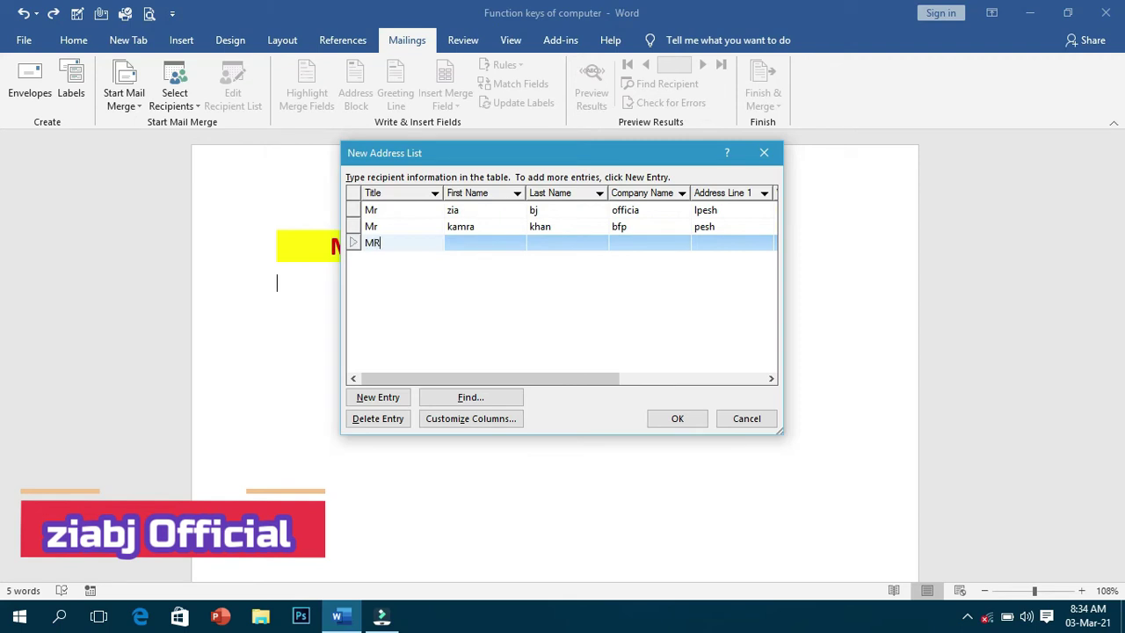
- Give the third recipient the title MR, a first and last name, and the company name fjdlfjl
{"action": "key", "text": "Tab"}
{"action": "type", "text": "khan"}
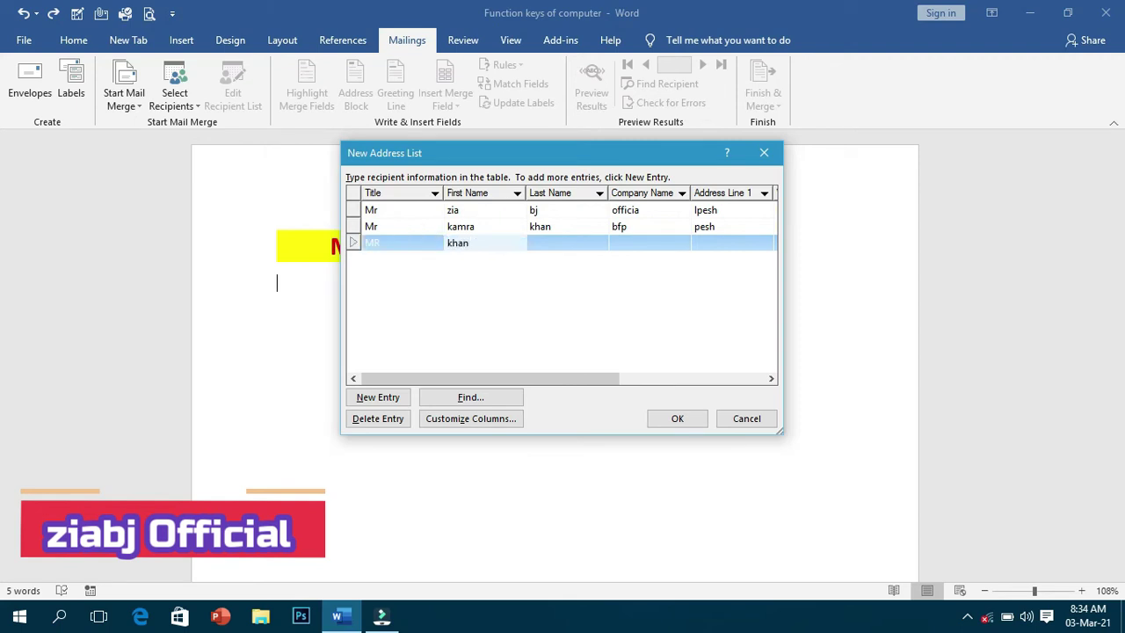
{"action": "key", "text": "Tab"}
{"action": "type", "text": "wah"}
{"action": "key", "text": "Tab"}
{"action": "type", "text": "fjdlhjl"}
- Fill in the third recipient's address and work phone, and pass through the remaining fields to a new entry row
{"action": "key", "text": "Tab"}
{"action": "type", "text": "j"}
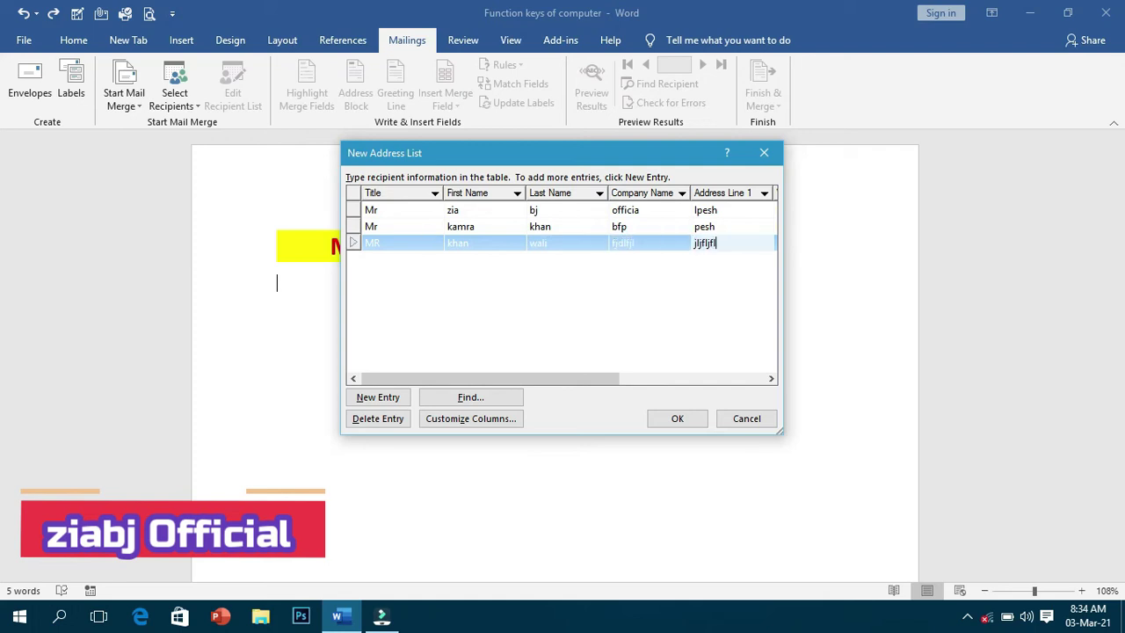
{"action": "type", "text": "ljfjfl"}
{"action": "key", "text": "Tab"}
{"action": "type", "text": "jljl"}
{"action": "key", "text": "Tab"}
{"action": "key", "text": "Tab"}
{"action": "key", "text": "Tab"}
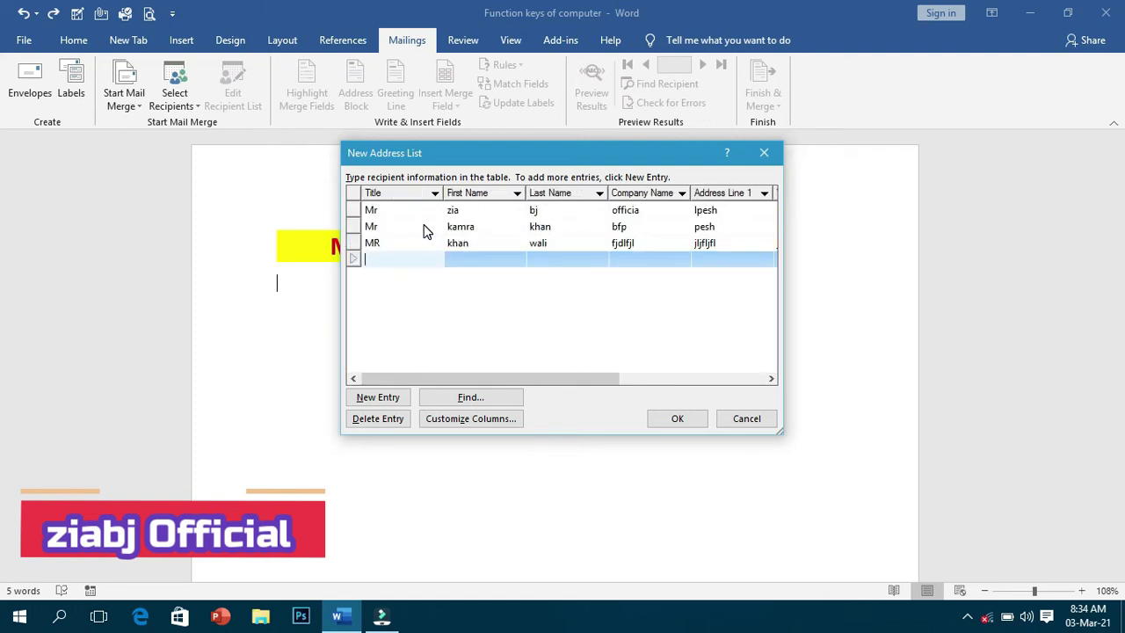
- Finish the address list and save it on the Desktop as "mailing"
{"action": "left_click", "coordinate": [678, 420]}
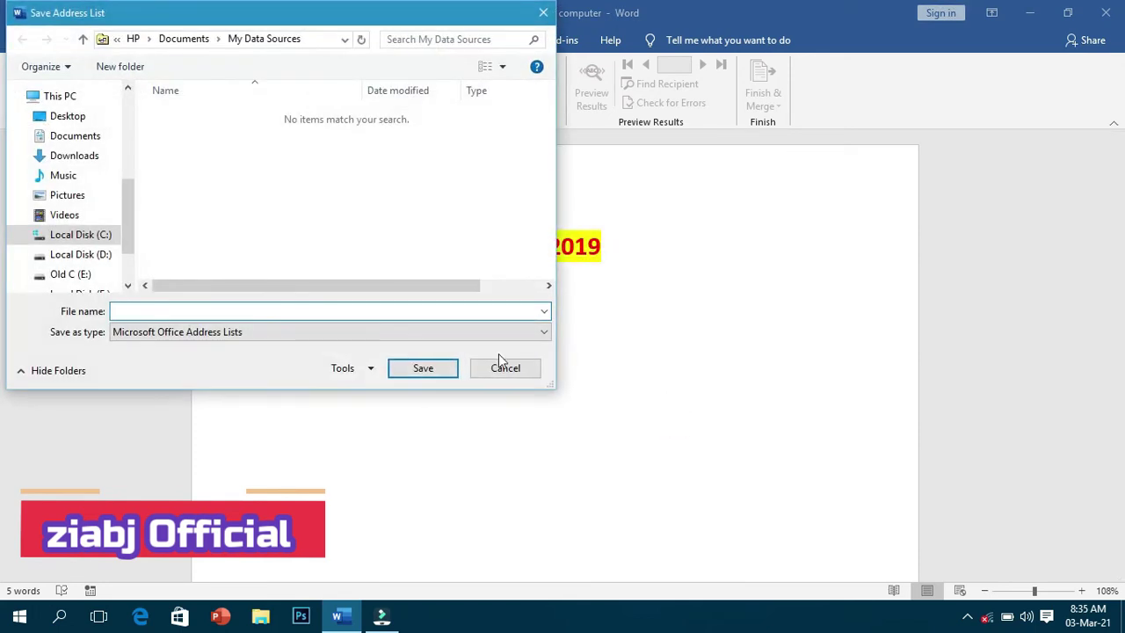
{"action": "left_click", "coordinate": [99, 118]}
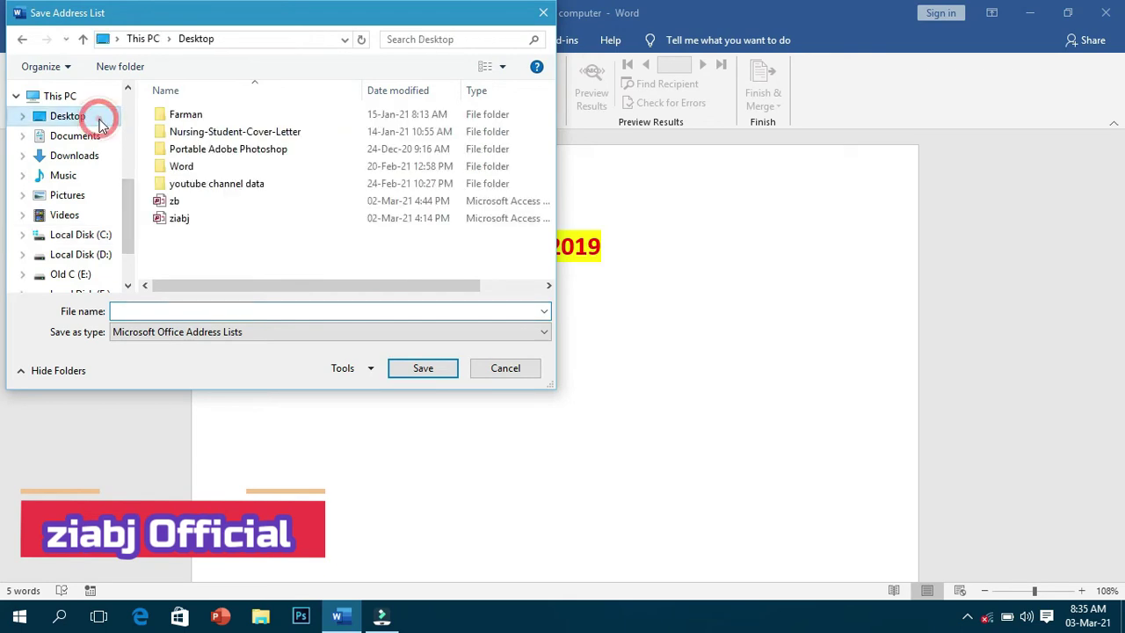
{"action": "left_click", "coordinate": [266, 311]}
{"action": "type", "text": "mailing"}
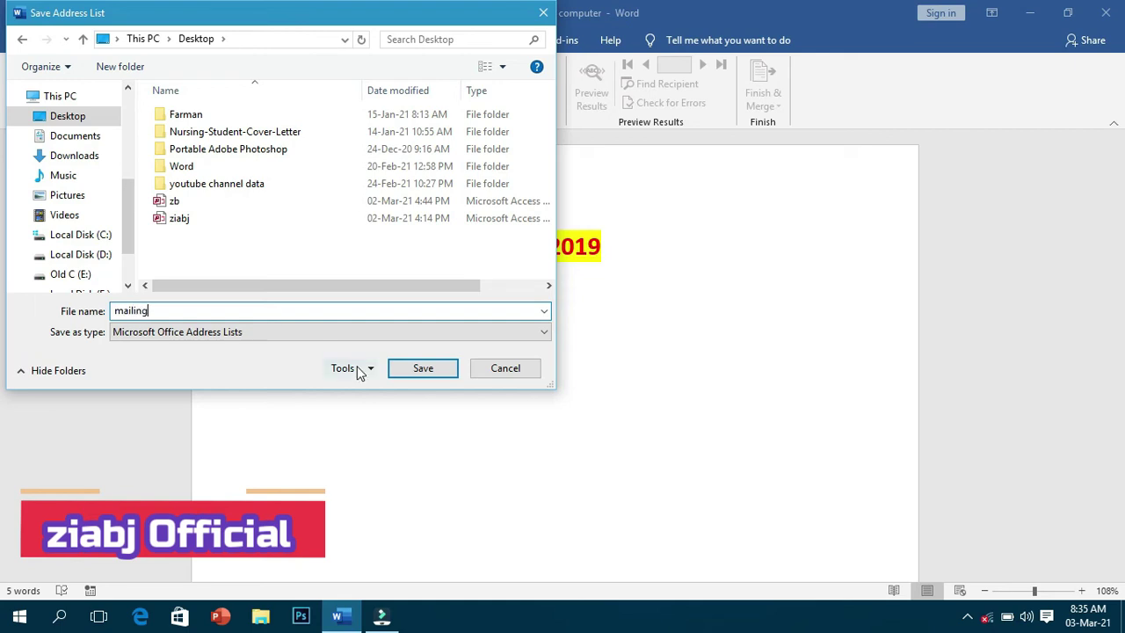
{"action": "left_click", "coordinate": [397, 369]}
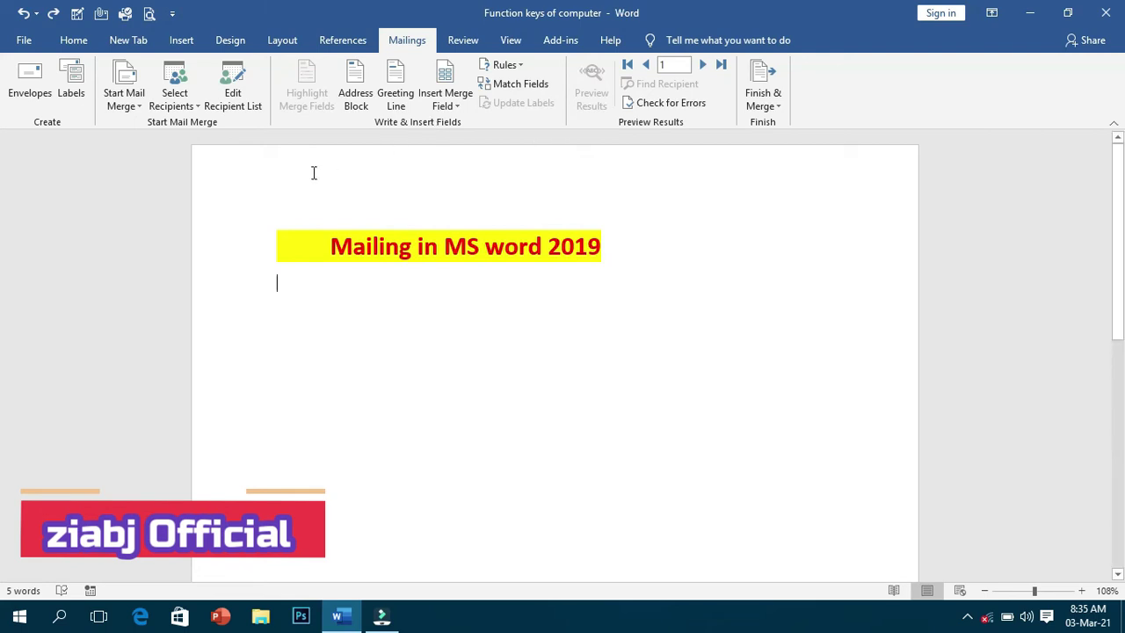
- Deselect each recipient in the mail merge recipient list, reselect them all and confirm the list
{"action": "left_click", "coordinate": [244, 93]}
{"action": "left_click", "coordinate": [420, 166]}
{"action": "left_click", "coordinate": [420, 165]}
{"action": "left_click", "coordinate": [420, 184]}
{"action": "left_click", "coordinate": [420, 198]}
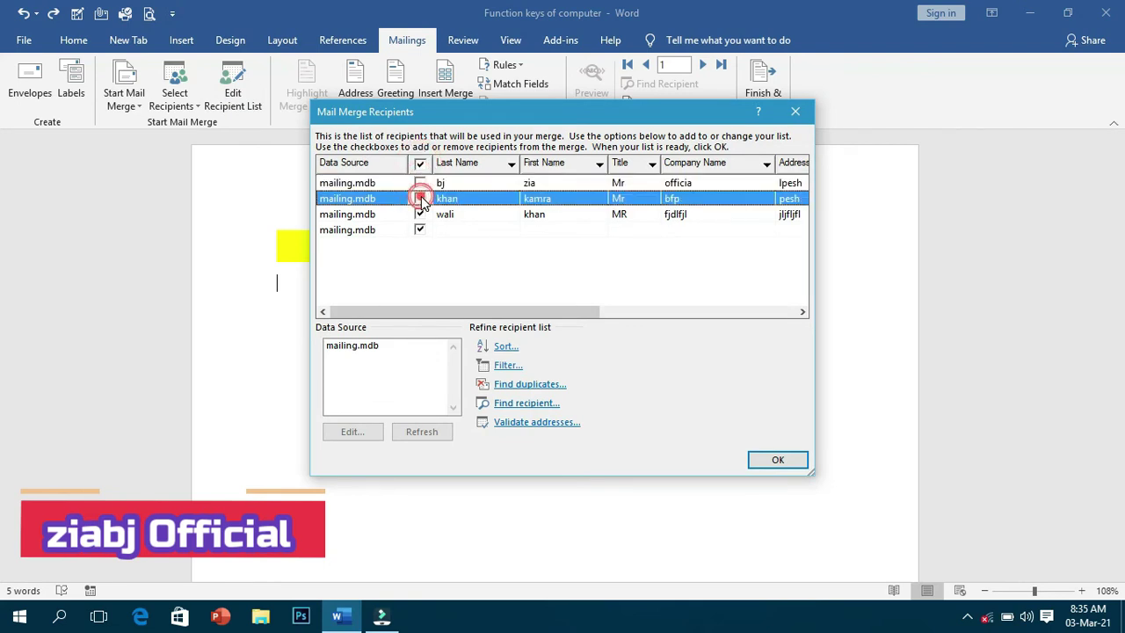
{"action": "left_click", "coordinate": [420, 215]}
{"action": "left_click", "coordinate": [420, 230]}
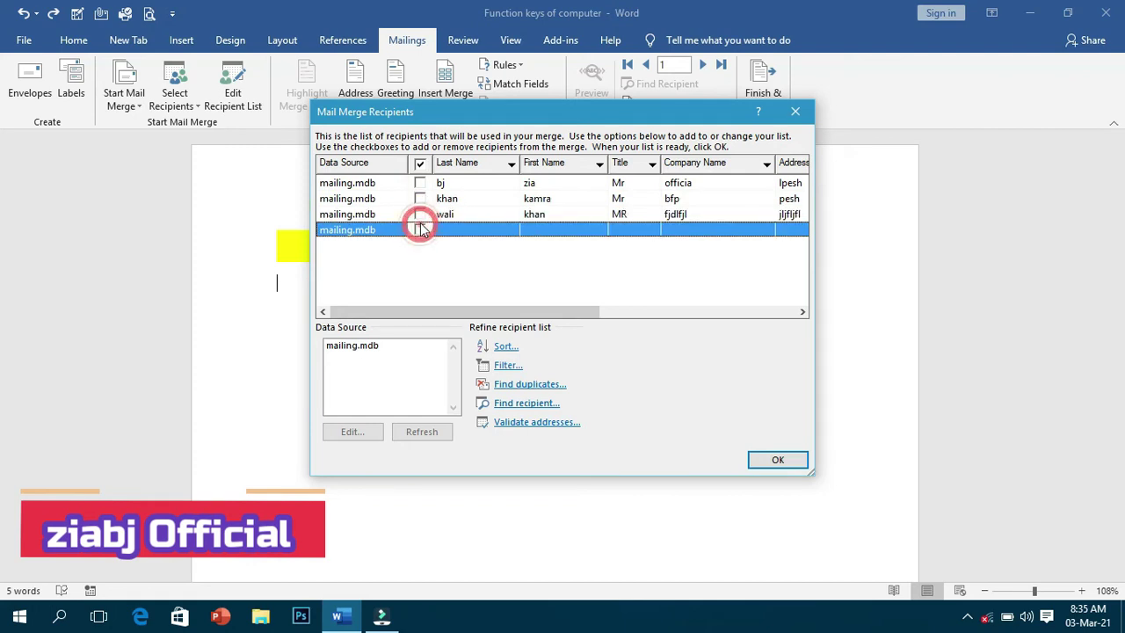
{"action": "left_click", "coordinate": [421, 165]}
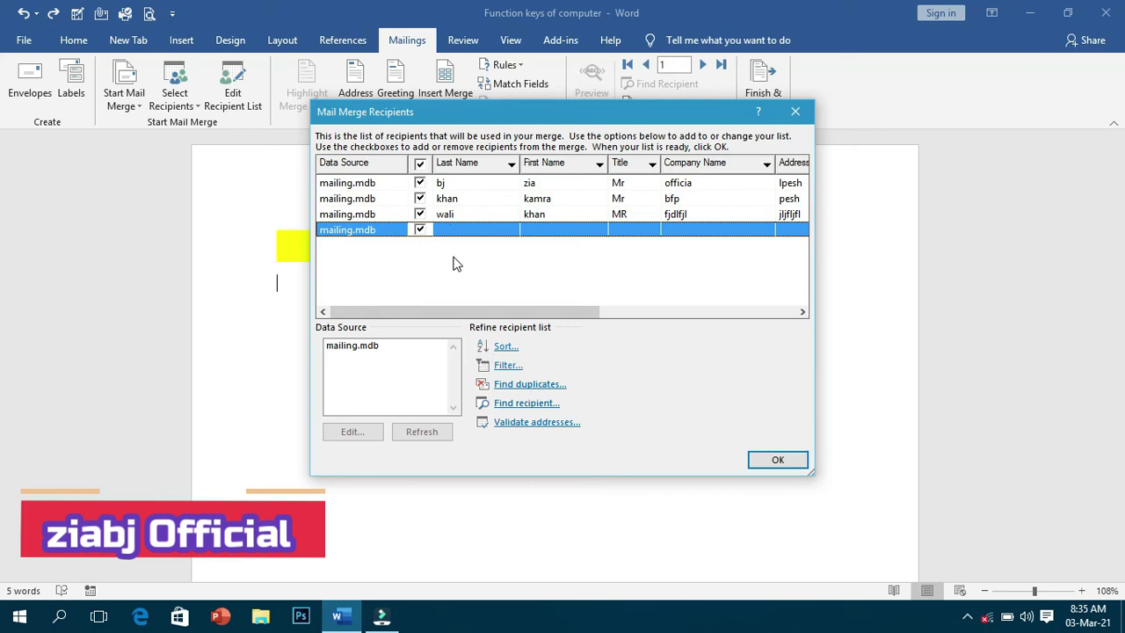
{"action": "left_click", "coordinate": [791, 460]}
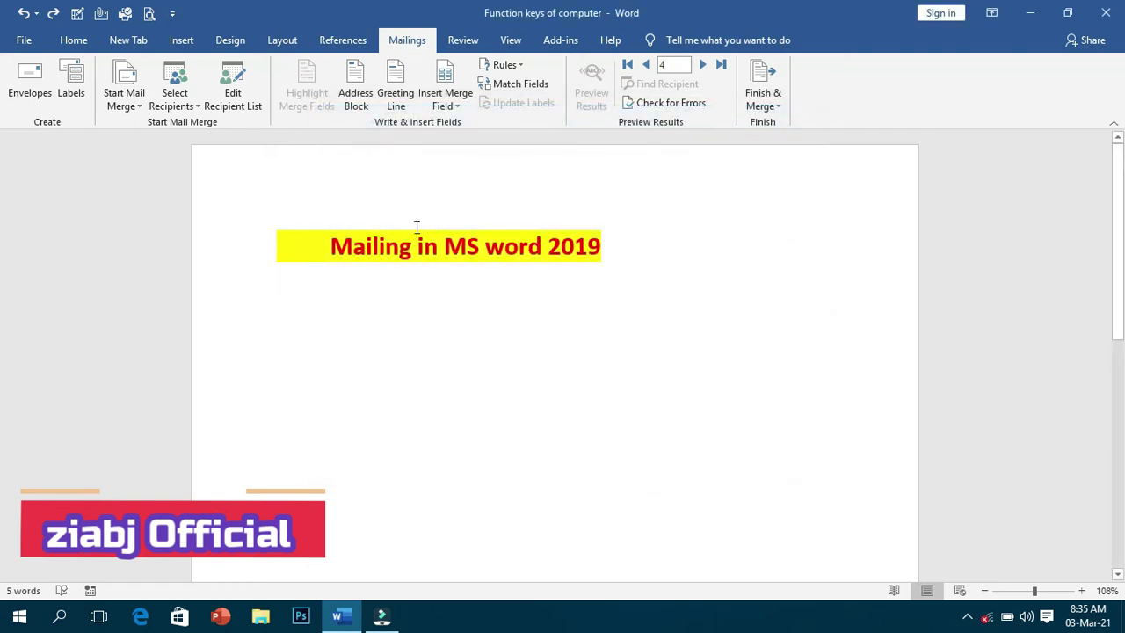
{"action": "left_click", "coordinate": [186, 104]}
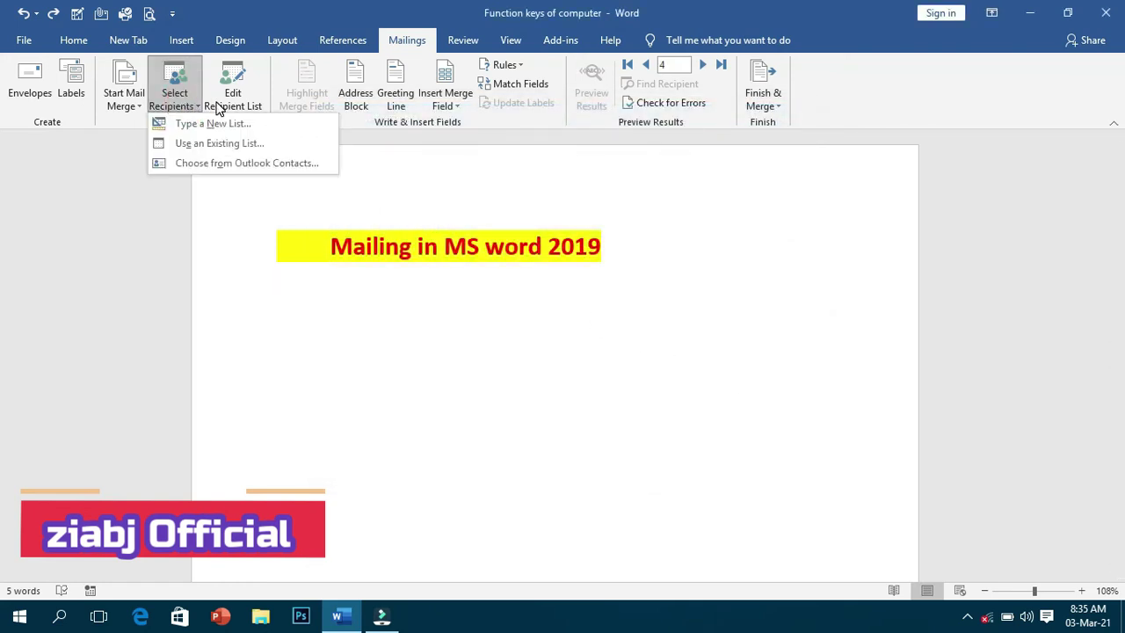
{"action": "left_click", "coordinate": [431, 169]}
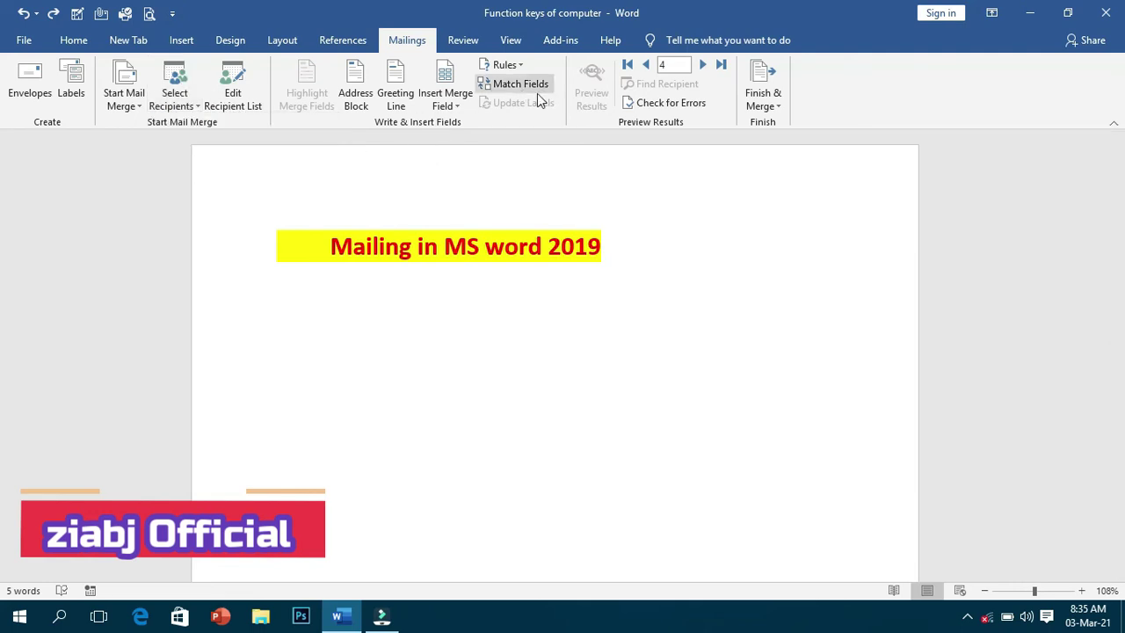
{"action": "left_click", "coordinate": [464, 109]}
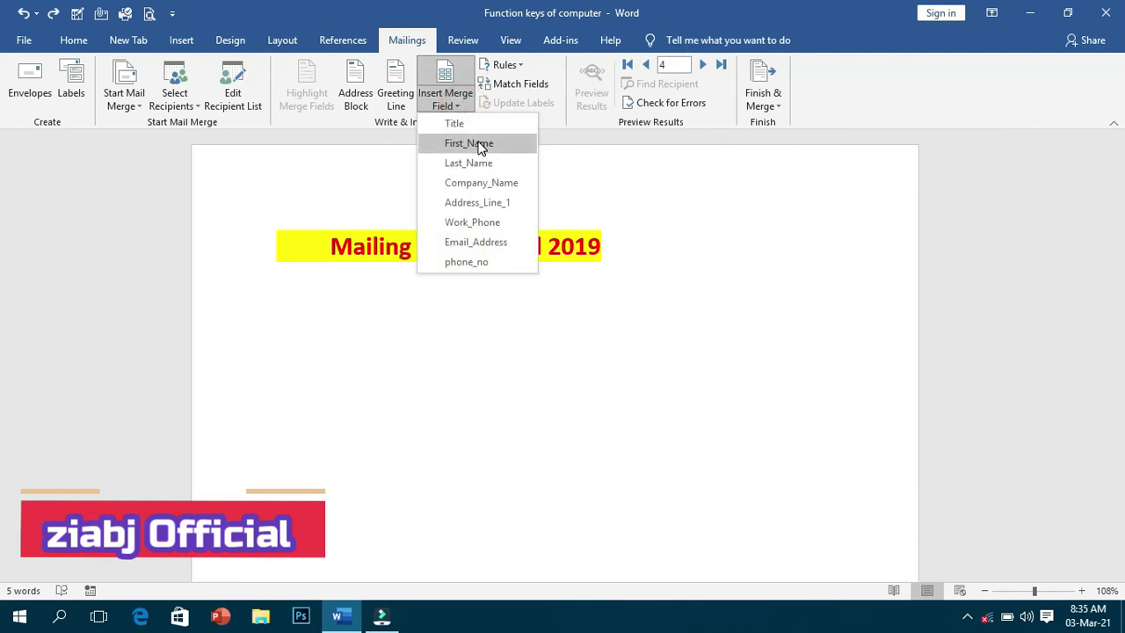
{"action": "left_click", "coordinate": [480, 145]}
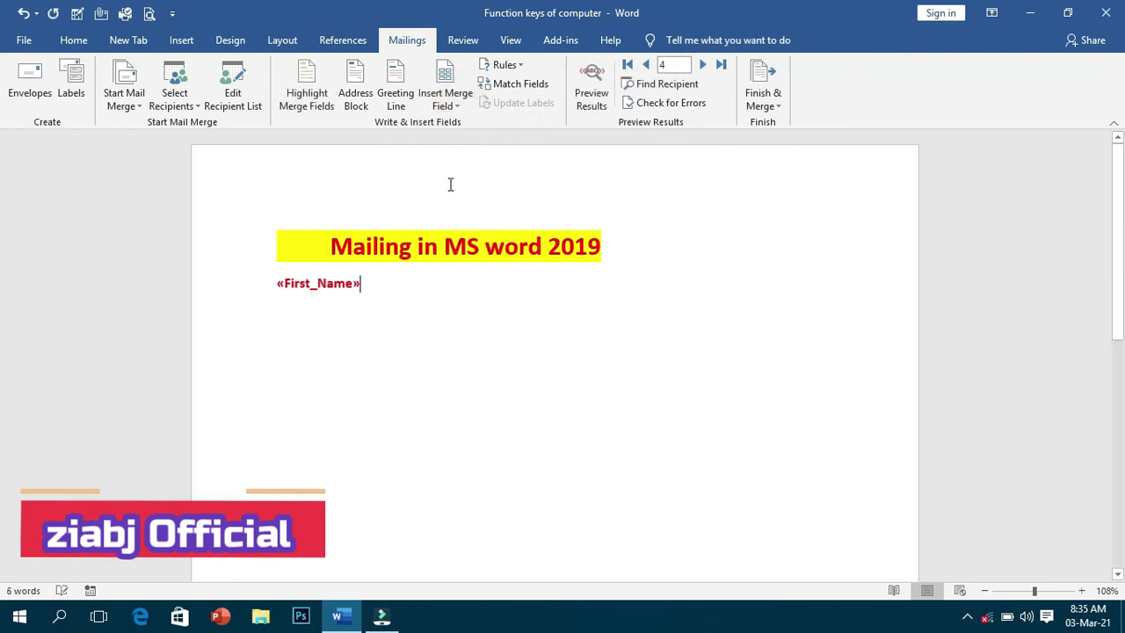
{"action": "left_click", "coordinate": [459, 106]}
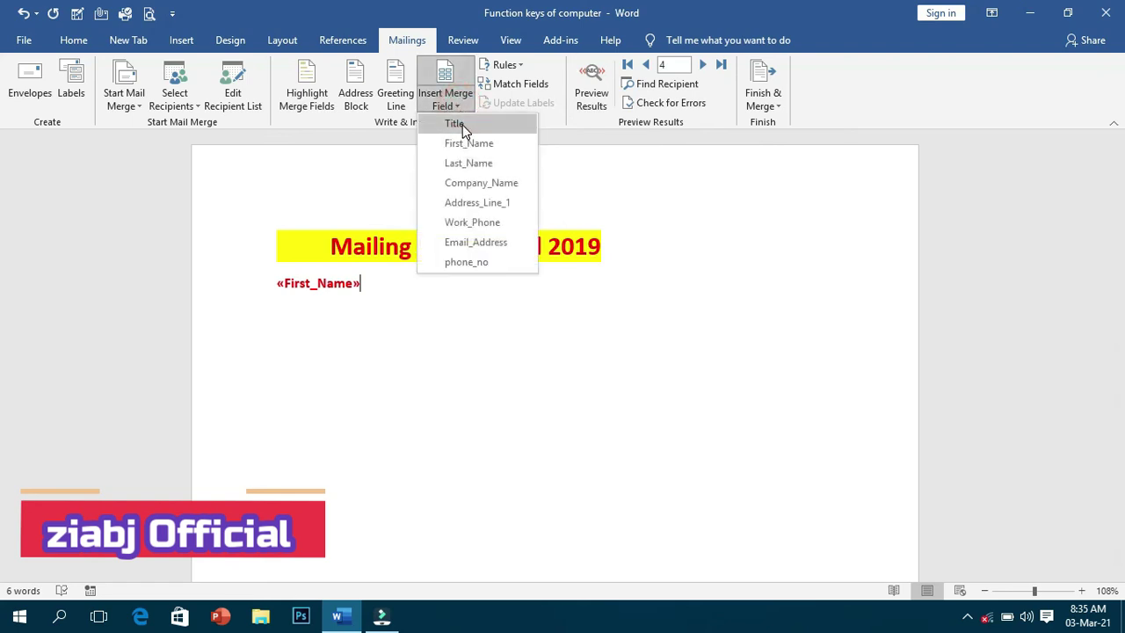
{"action": "left_click", "coordinate": [463, 126]}
{"action": "key", "text": "BackSpace"}
{"action": "key", "text": "BackSpace"}
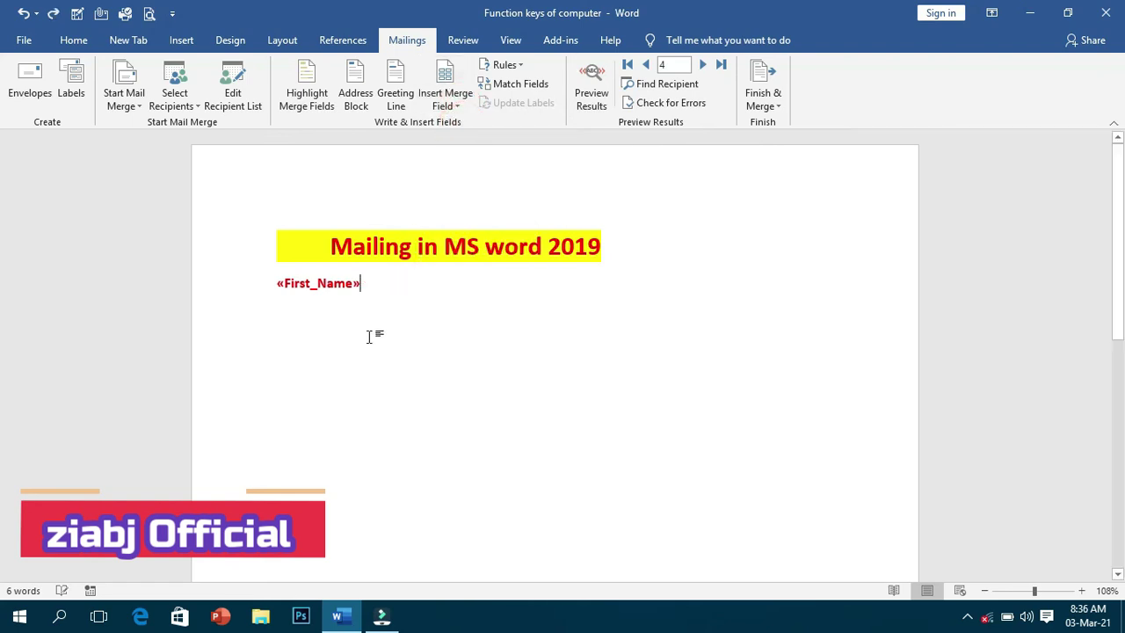
- Insert the Title merge field on the line below the heading
{"action": "left_click", "coordinate": [446, 106]}
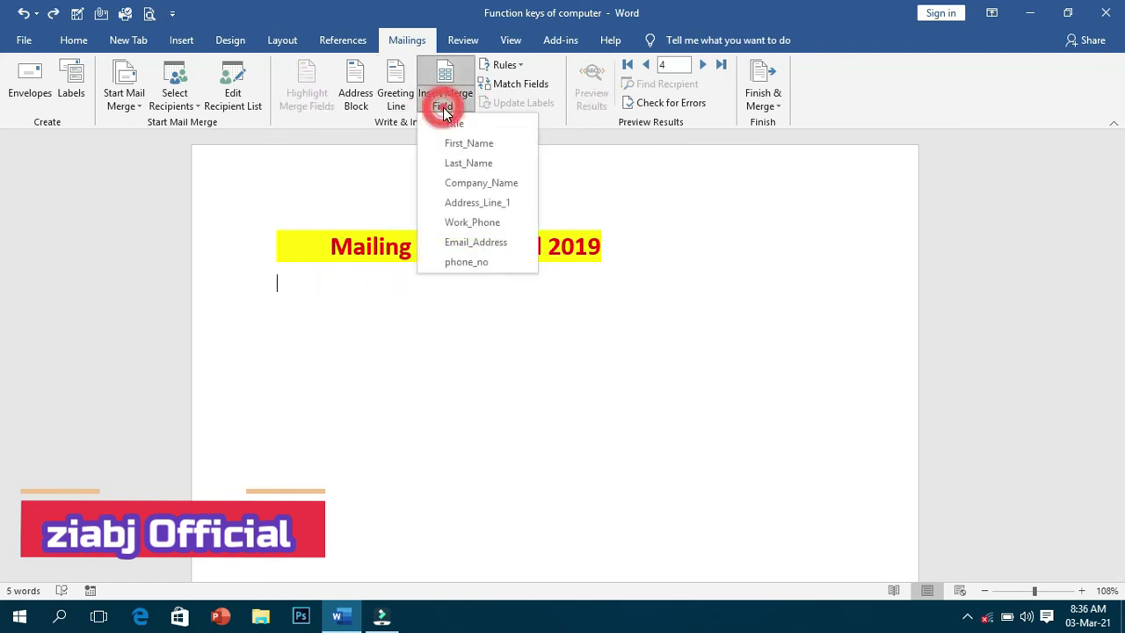
{"action": "left_click", "coordinate": [455, 124]}
{"action": "left_click", "coordinate": [458, 107]}
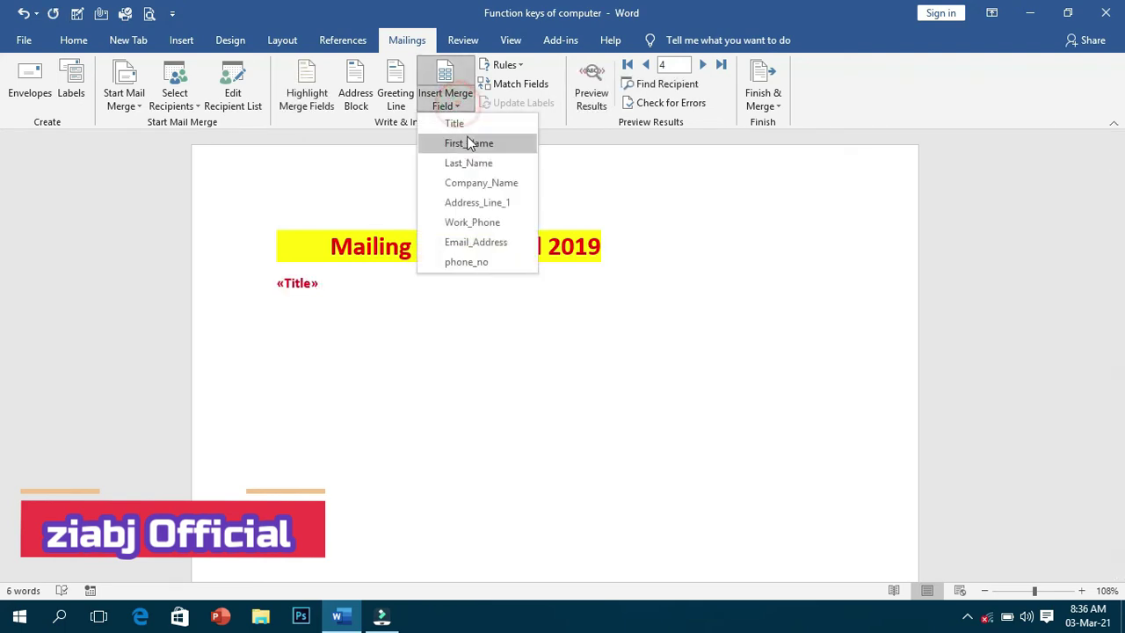
{"action": "left_click", "coordinate": [468, 143]}
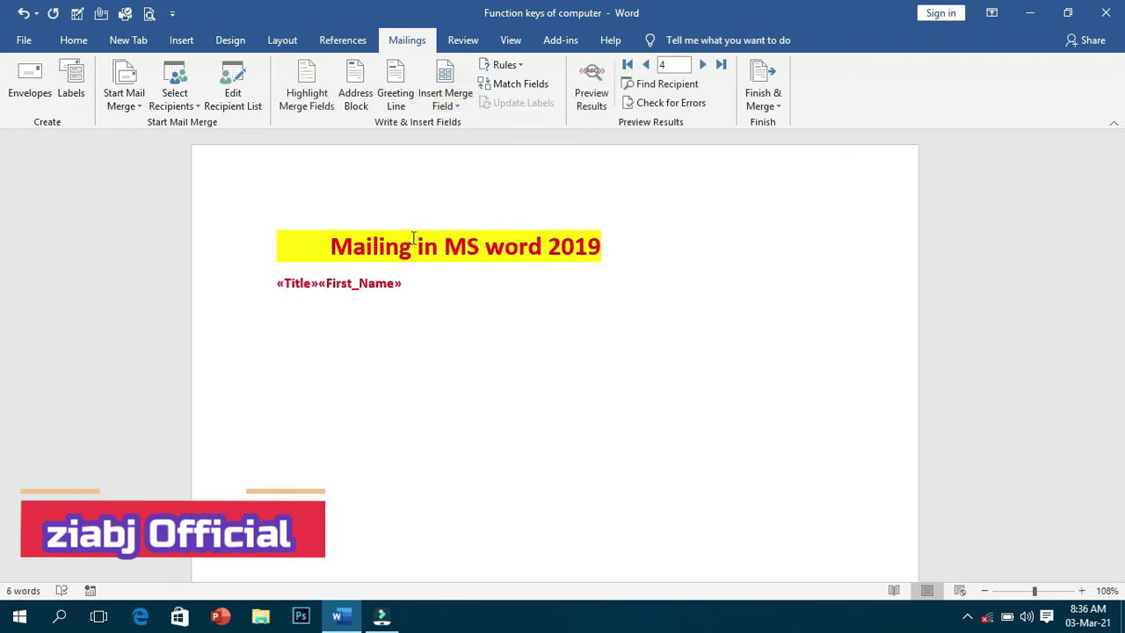
{"action": "key", "text": "ctrl+z"}
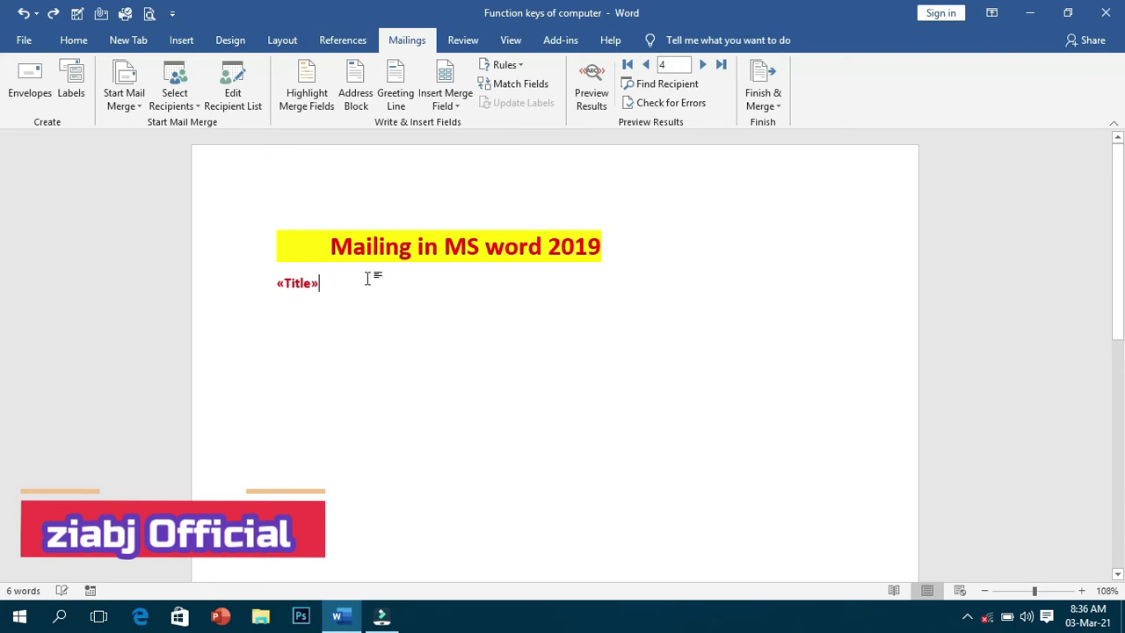
- Add a comma after the Title field and insert the Last_Name merge field behind it
{"action": "type", "text": ","}
{"action": "left_click", "coordinate": [446, 106]}
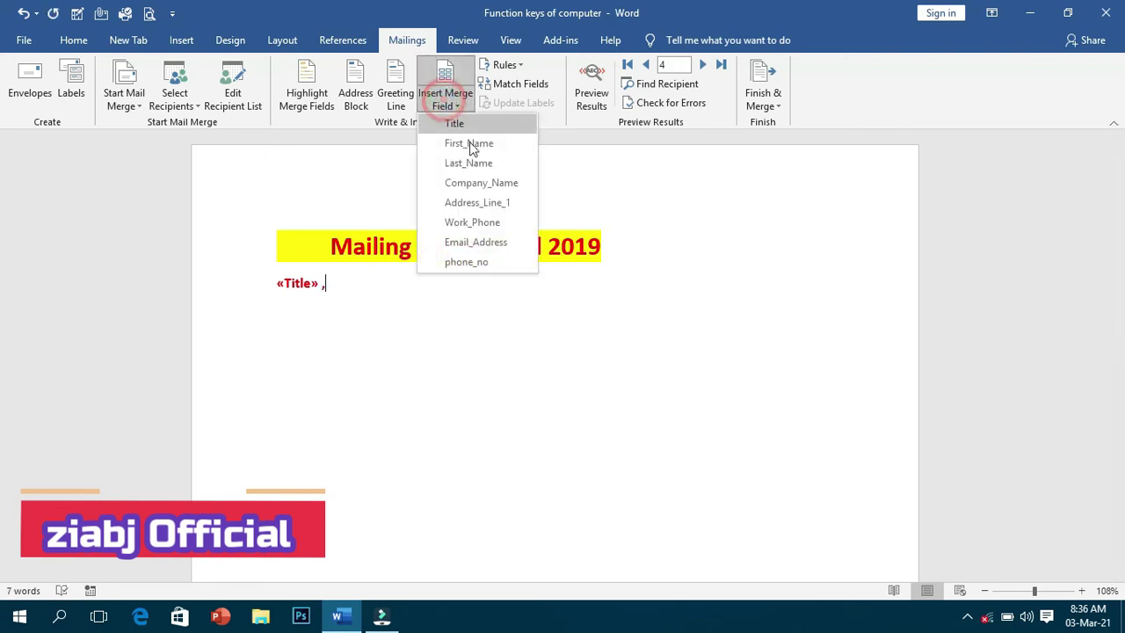
{"action": "left_click", "coordinate": [482, 163]}
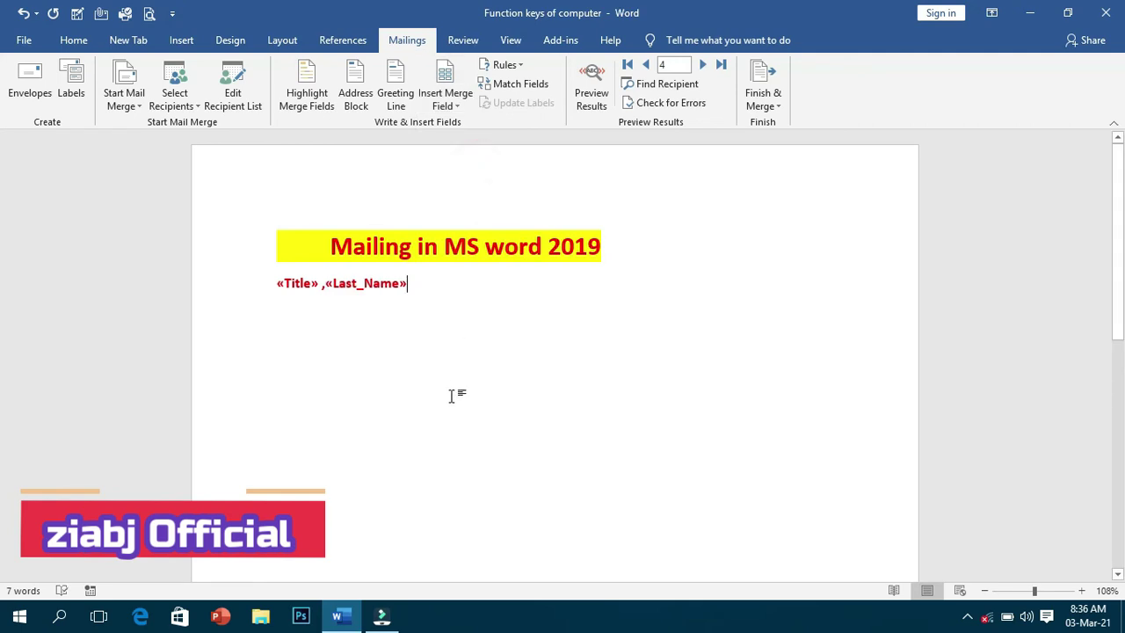
- Insert the Company_Name and Address_Line_1 merge fields on separate lines below the Title and Last_Name fields
{"action": "type", "text": ","}
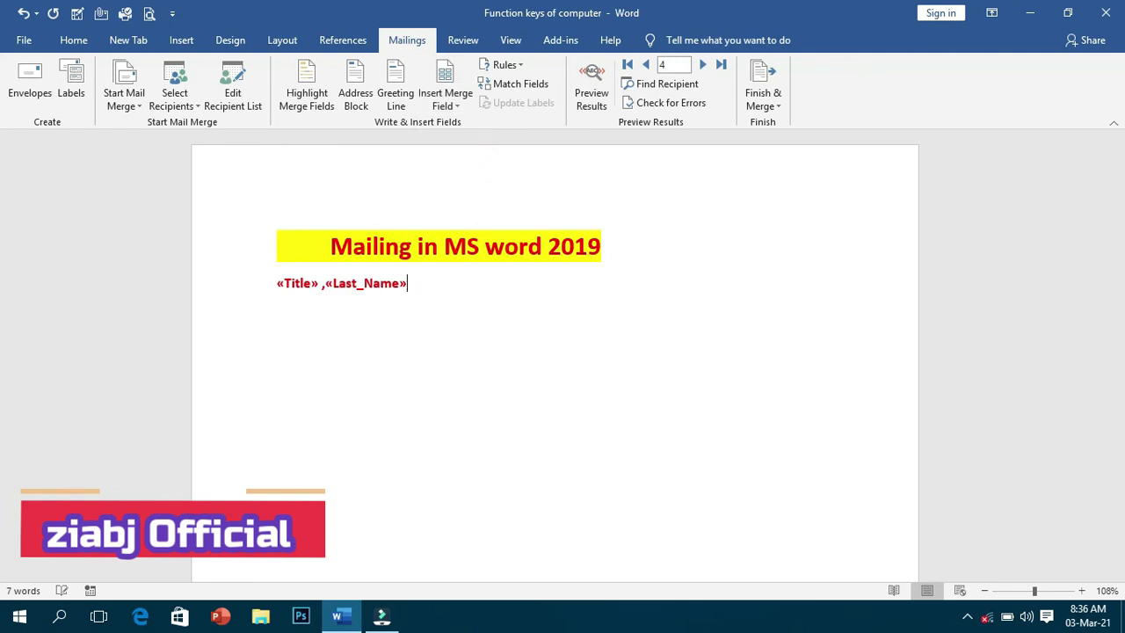
{"action": "left_click", "coordinate": [453, 107]}
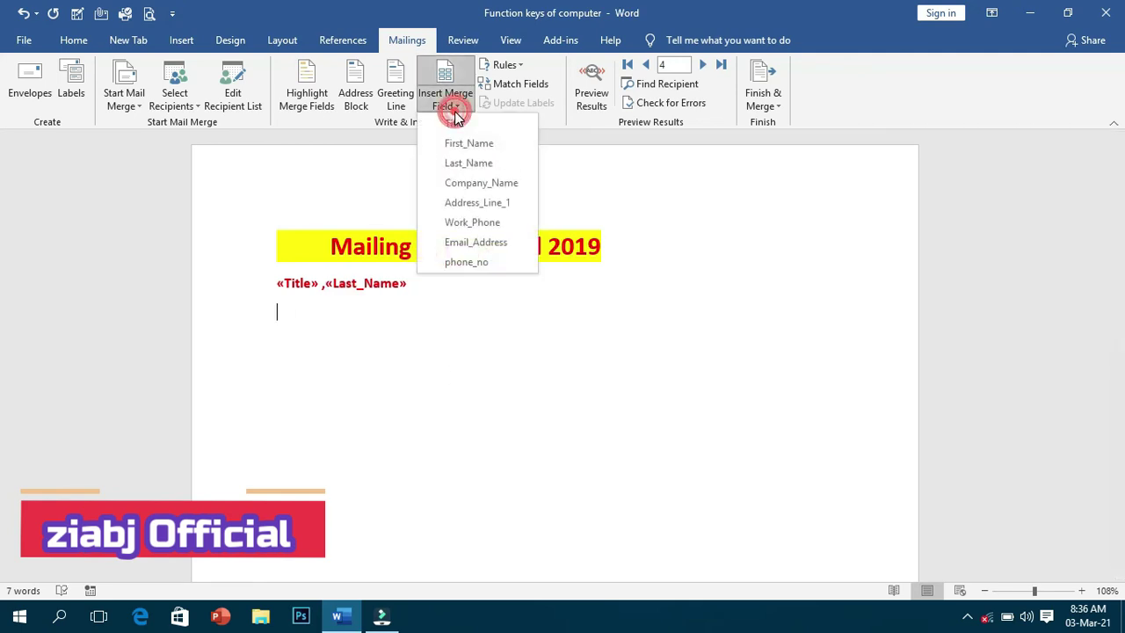
{"action": "left_click", "coordinate": [485, 180]}
{"action": "key", "text": "Return"}
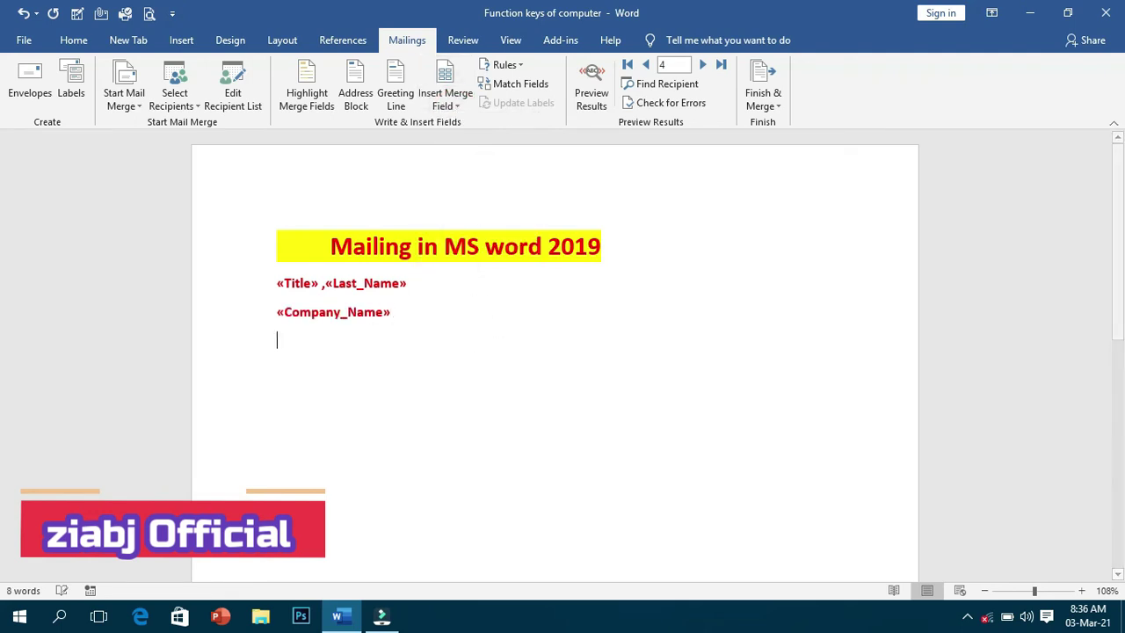
{"action": "left_click", "coordinate": [456, 107]}
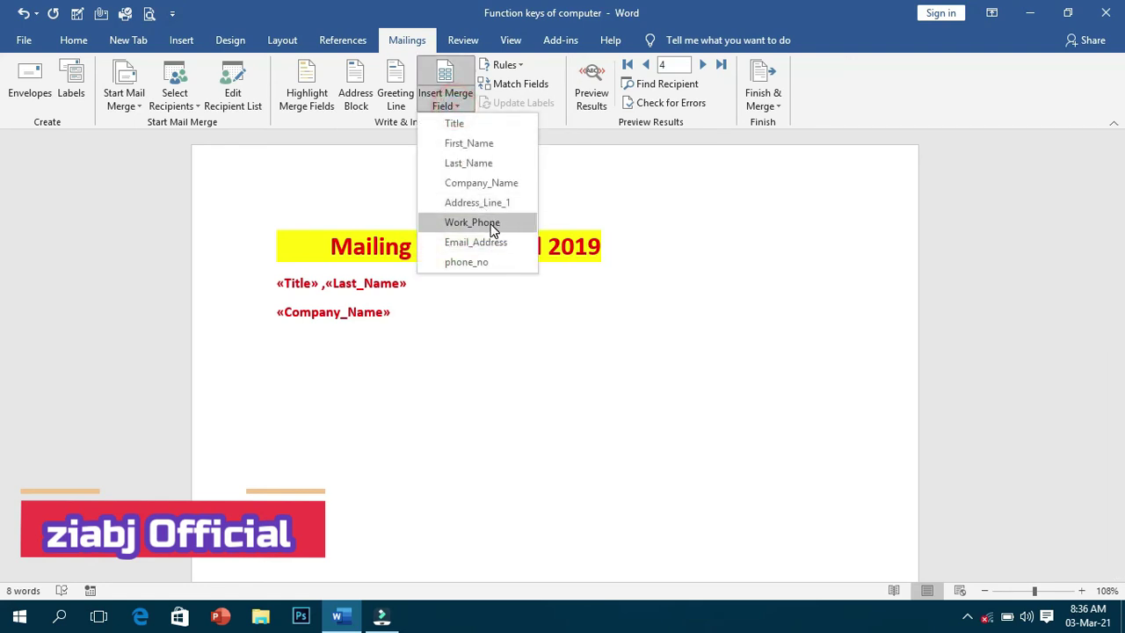
{"action": "left_click", "coordinate": [493, 203]}
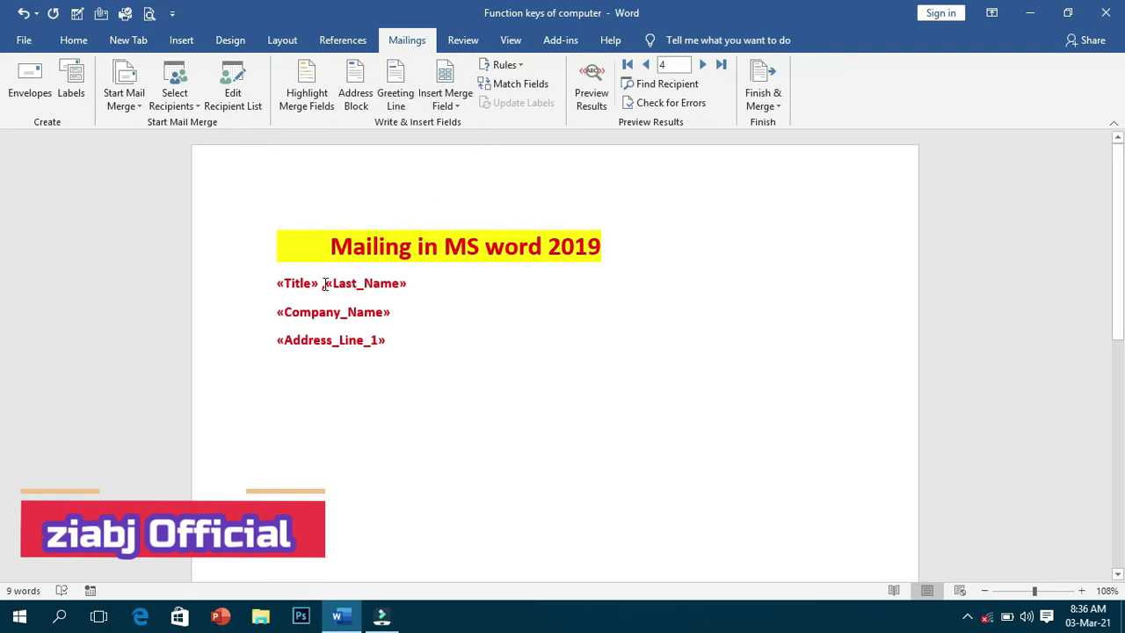
- Insert a greeting line in the "Dear Mr. Randall," format on a new line between the Last_Name and Company_Name fields
{"action": "left_click", "coordinate": [276, 284]}
{"action": "left_click", "coordinate": [277, 284]}
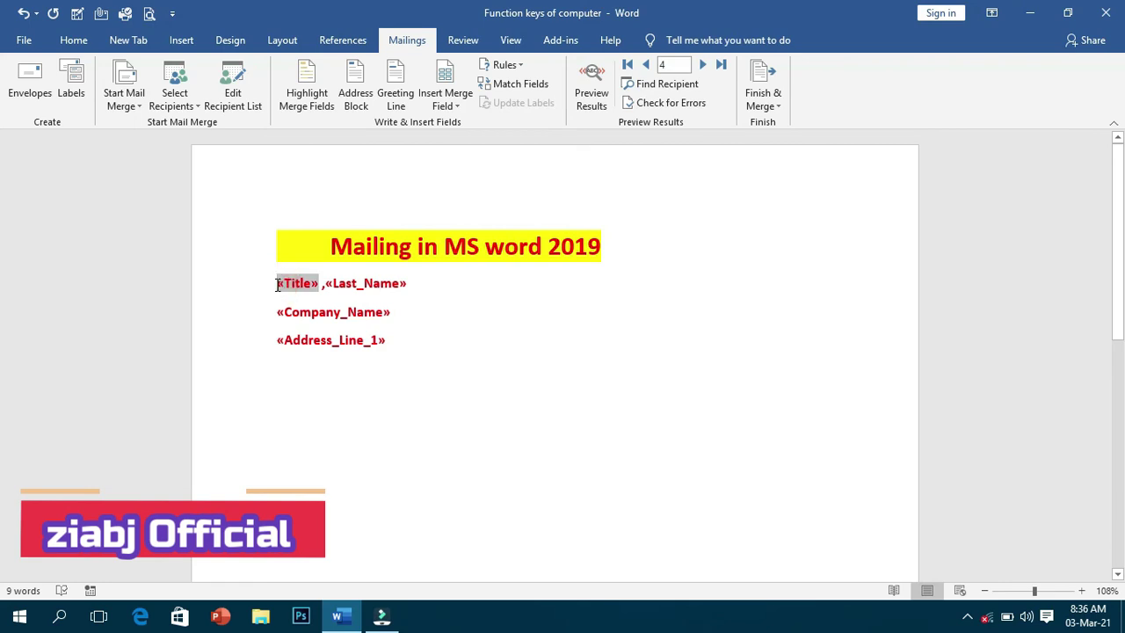
{"action": "left_click", "coordinate": [424, 284]}
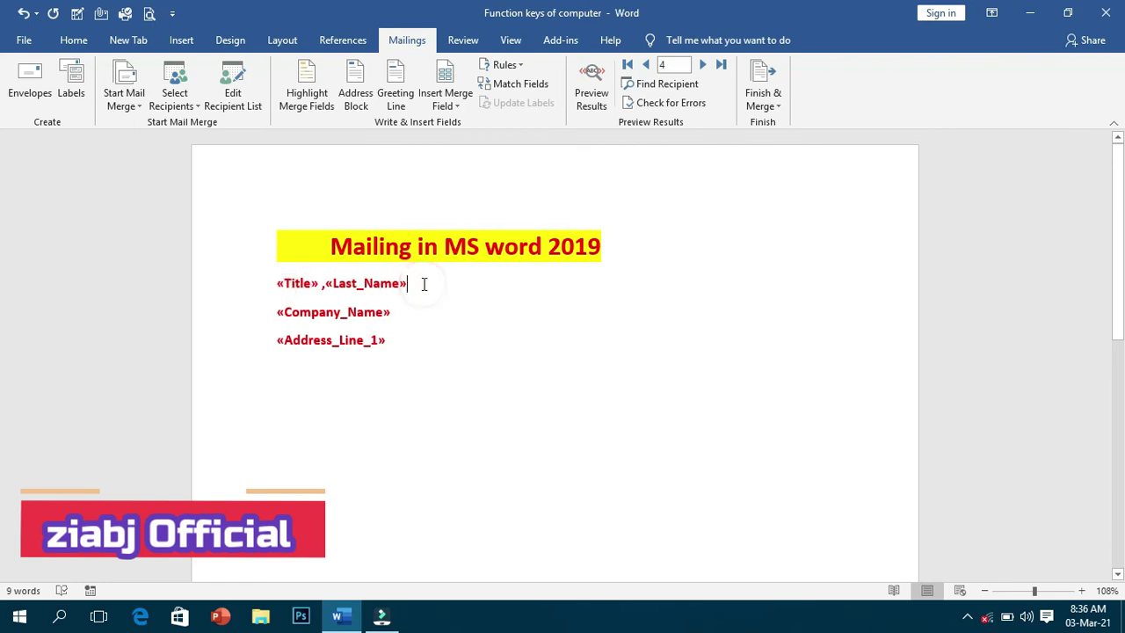
{"action": "key", "text": "Return"}
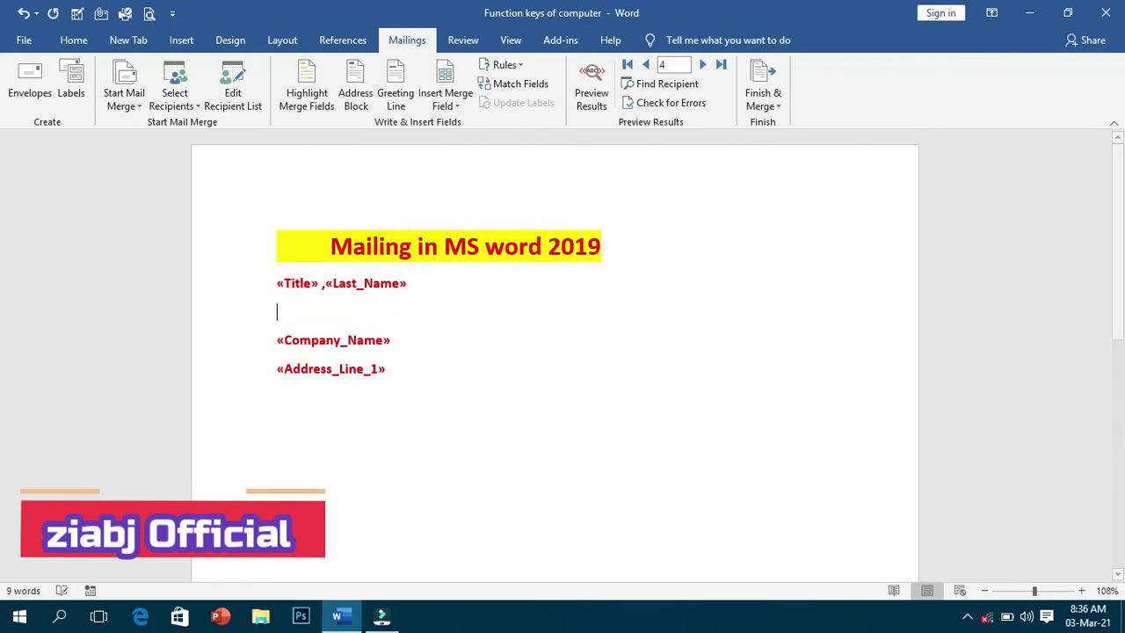
{"action": "left_click", "coordinate": [395, 88]}
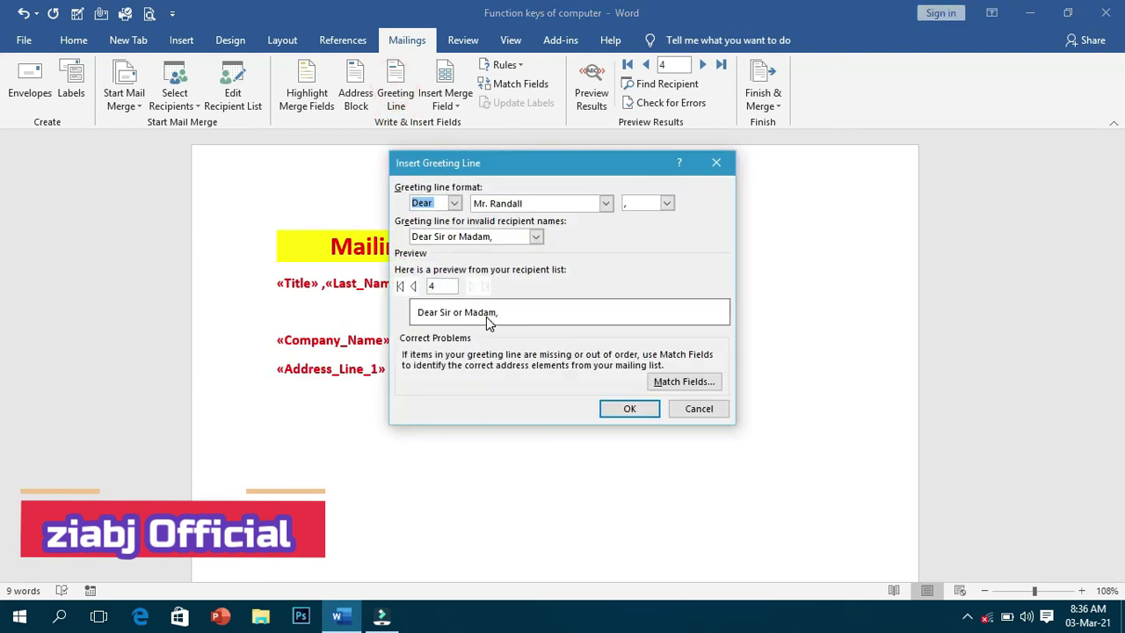
{"action": "left_click", "coordinate": [455, 204]}
{"action": "left_click", "coordinate": [455, 204]}
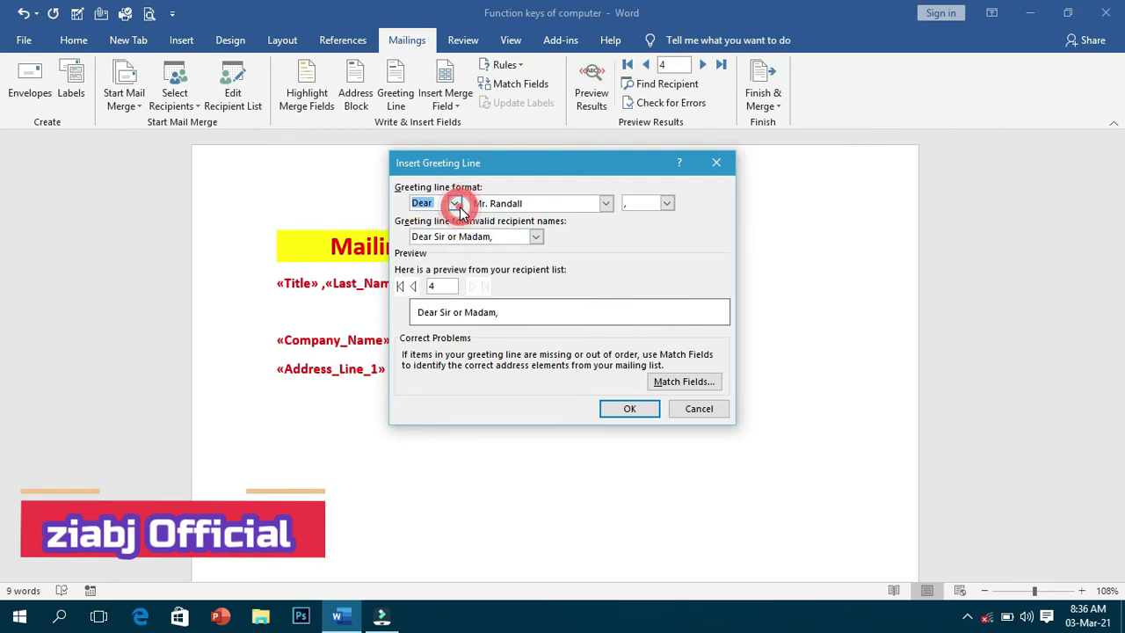
{"action": "left_click", "coordinate": [630, 407]}
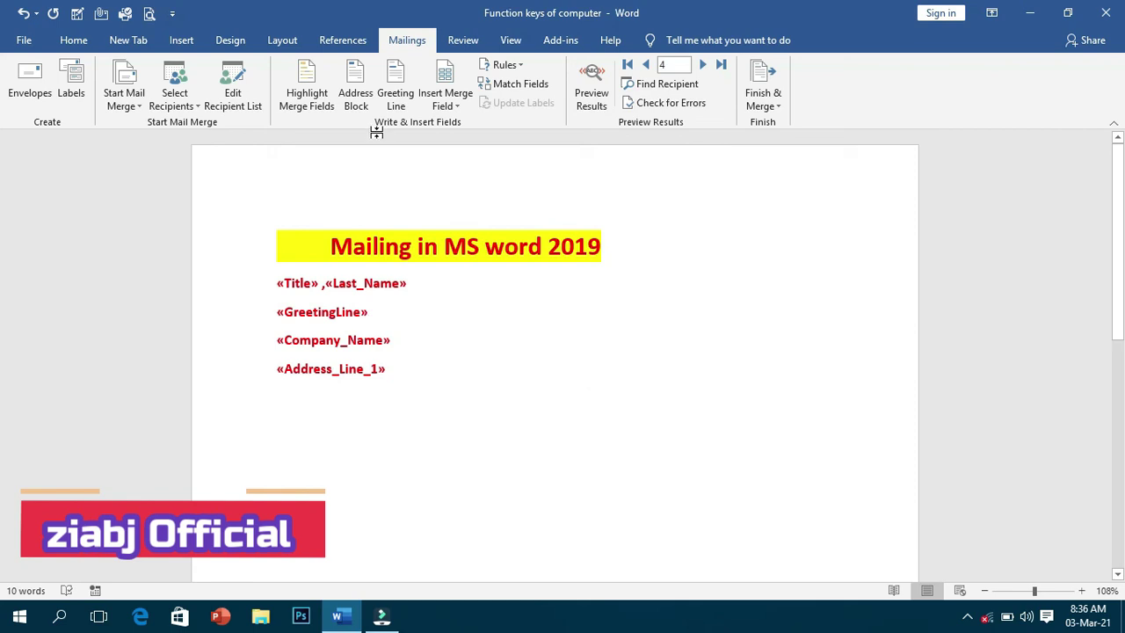
- Look at the address block options without inserting one, and toggle the merge field highlighting on and off
{"action": "left_click", "coordinate": [363, 107]}
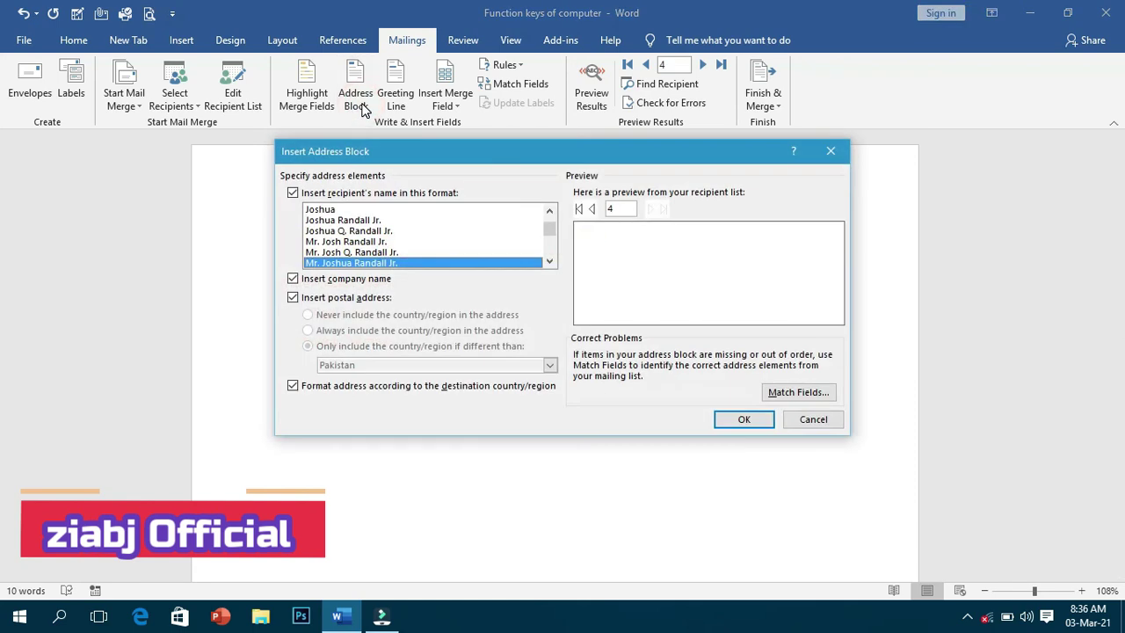
{"action": "left_click", "coordinate": [800, 421]}
{"action": "left_click", "coordinate": [309, 99]}
{"action": "left_click", "coordinate": [309, 98]}
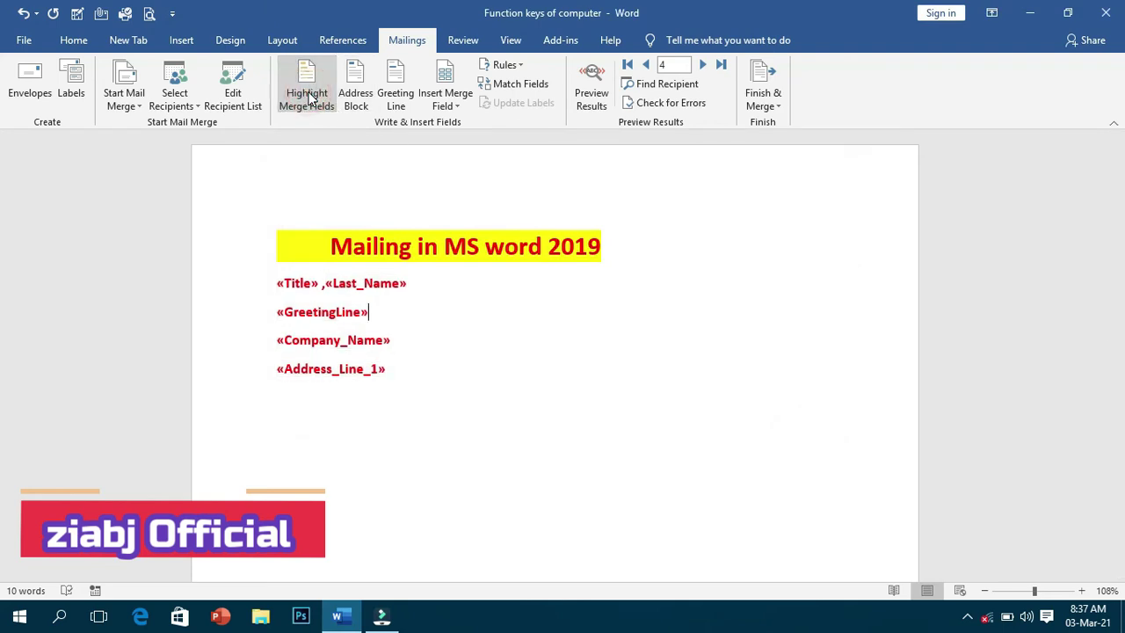
{"action": "left_click", "coordinate": [310, 98]}
{"action": "left_click", "coordinate": [309, 98]}
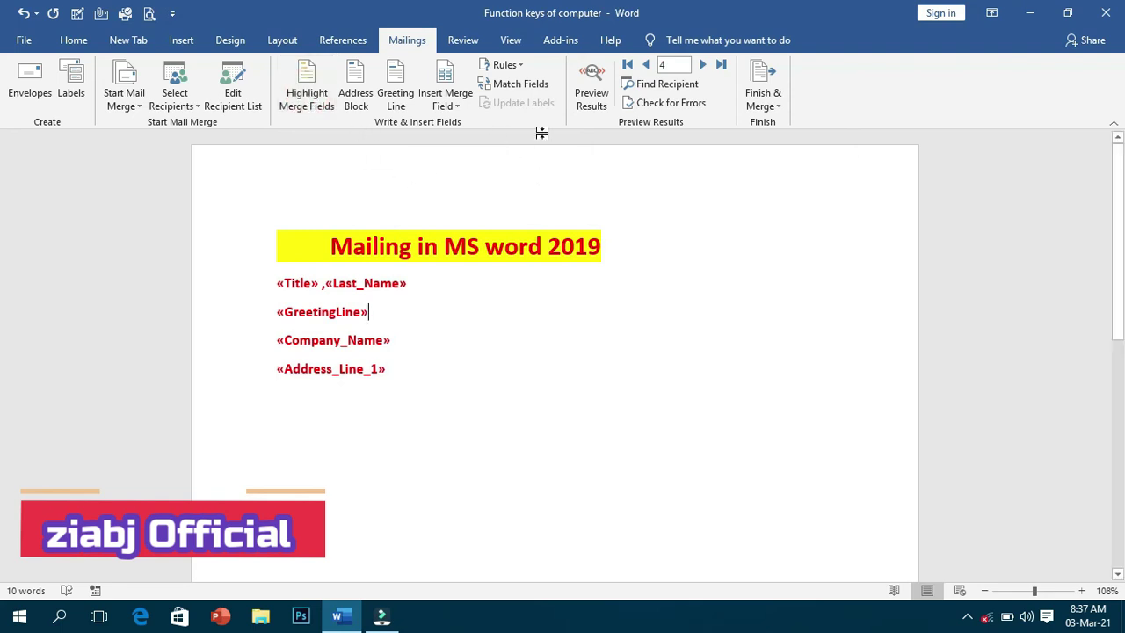
- Look at the merge rules and review the whole field matching list, leaving the matches as they are
{"action": "left_click", "coordinate": [525, 68]}
{"action": "left_click", "coordinate": [526, 66]}
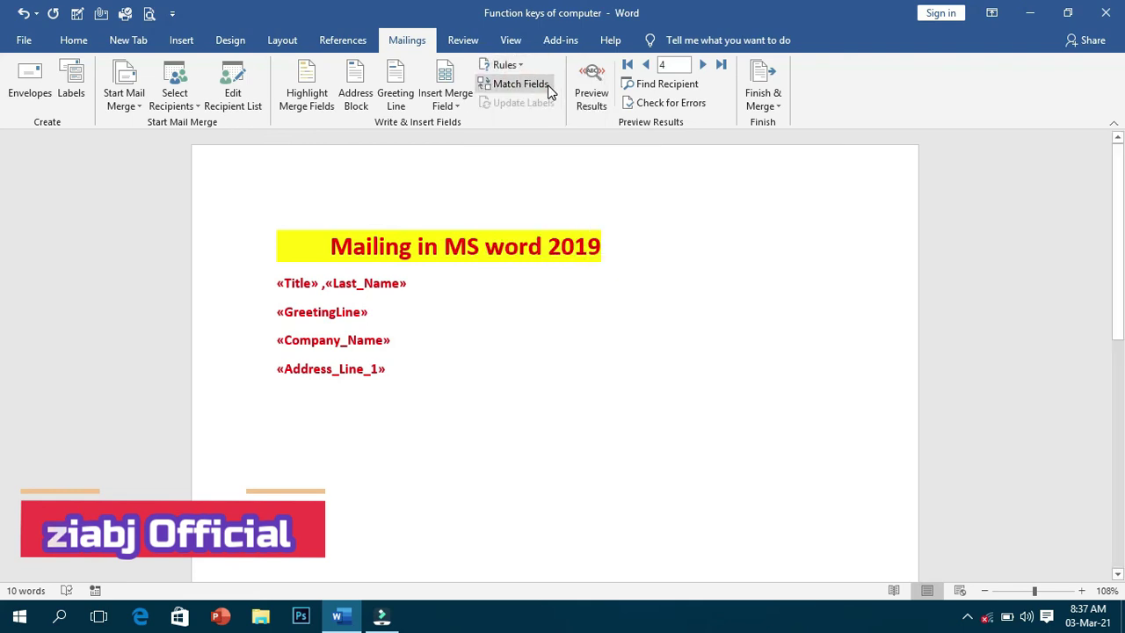
{"action": "left_click", "coordinate": [545, 85]}
{"action": "left_click", "coordinate": [679, 247]}
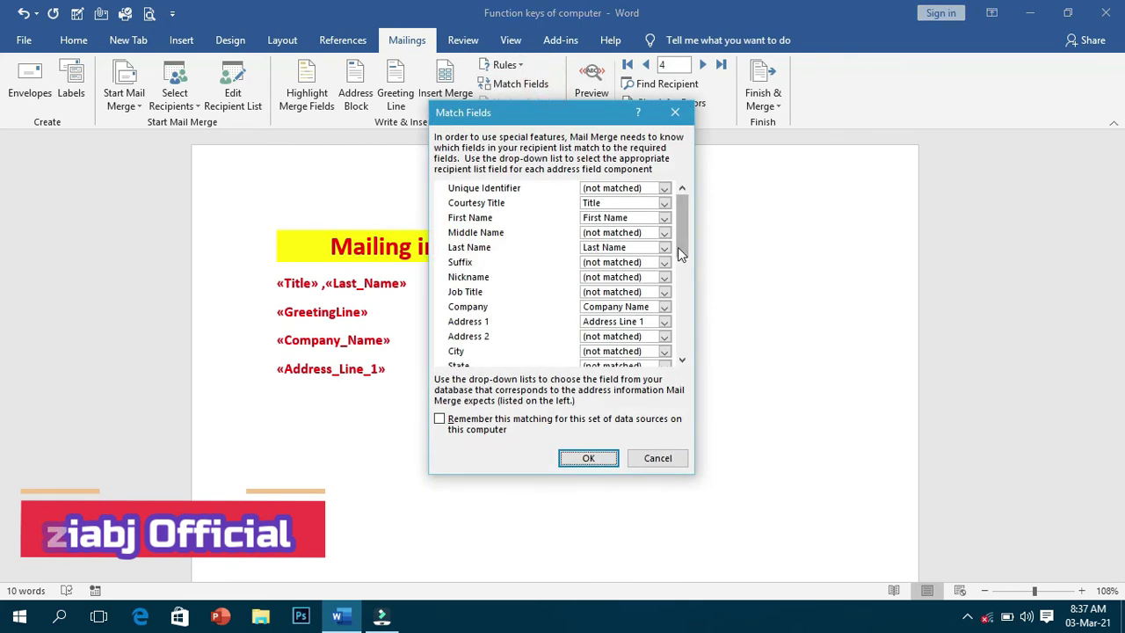
{"action": "left_click_drag", "start_coordinate": [679, 237], "coordinate": [682, 341]}
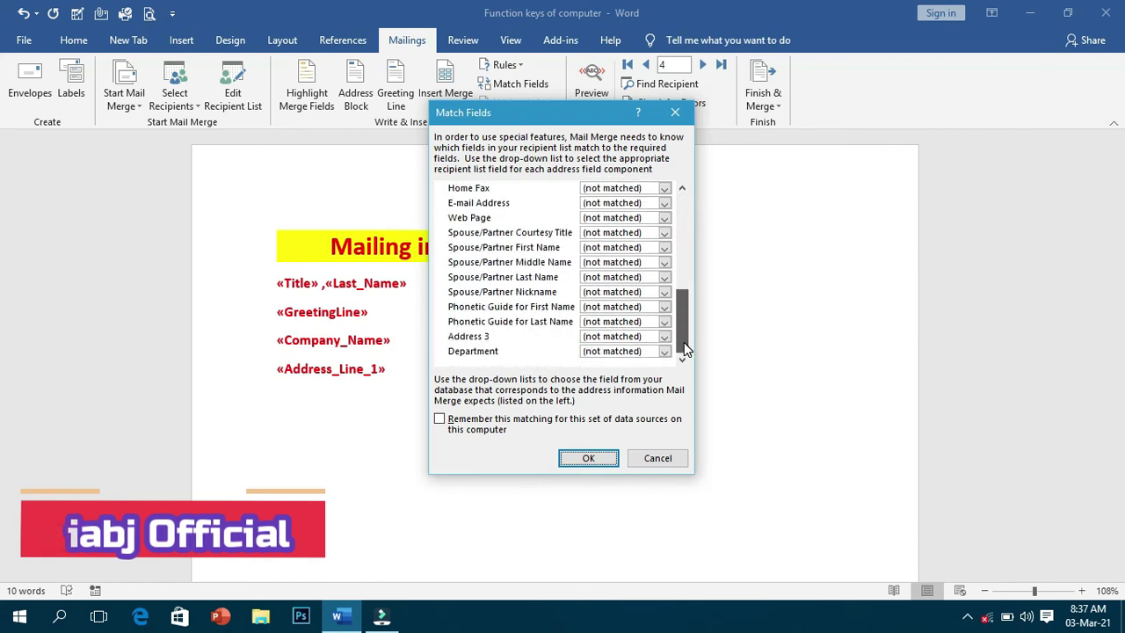
{"action": "left_click_drag", "start_coordinate": [685, 349], "coordinate": [683, 198]}
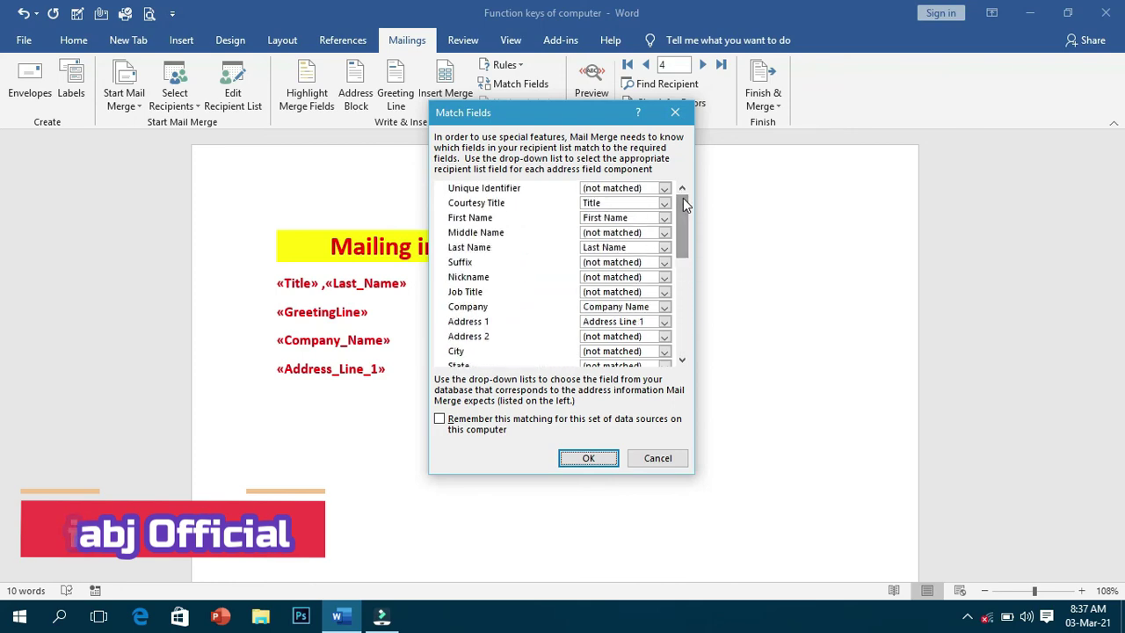
{"action": "left_click", "coordinate": [658, 460]}
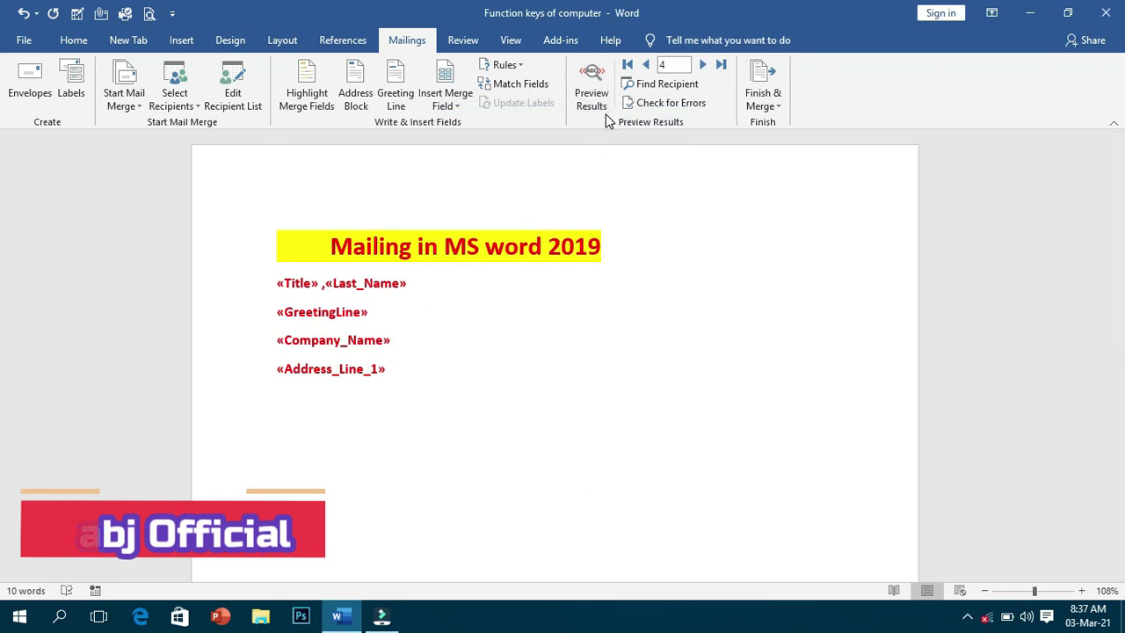
- Preview the merge results in the document and go back to the first record
{"action": "left_click", "coordinate": [598, 84]}
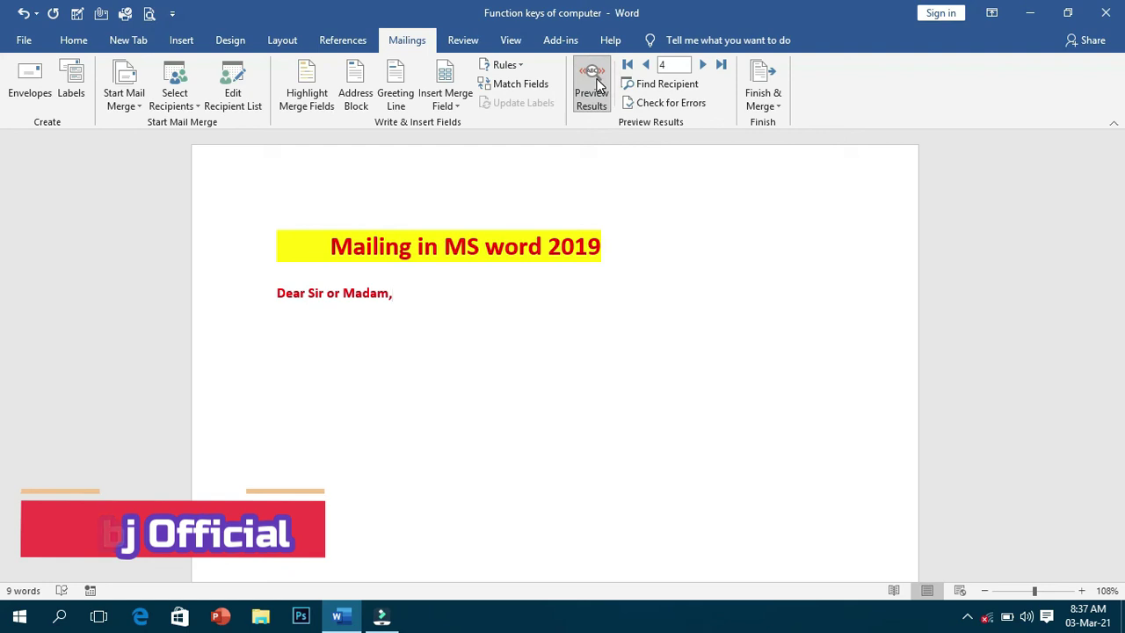
{"action": "left_click", "coordinate": [597, 86]}
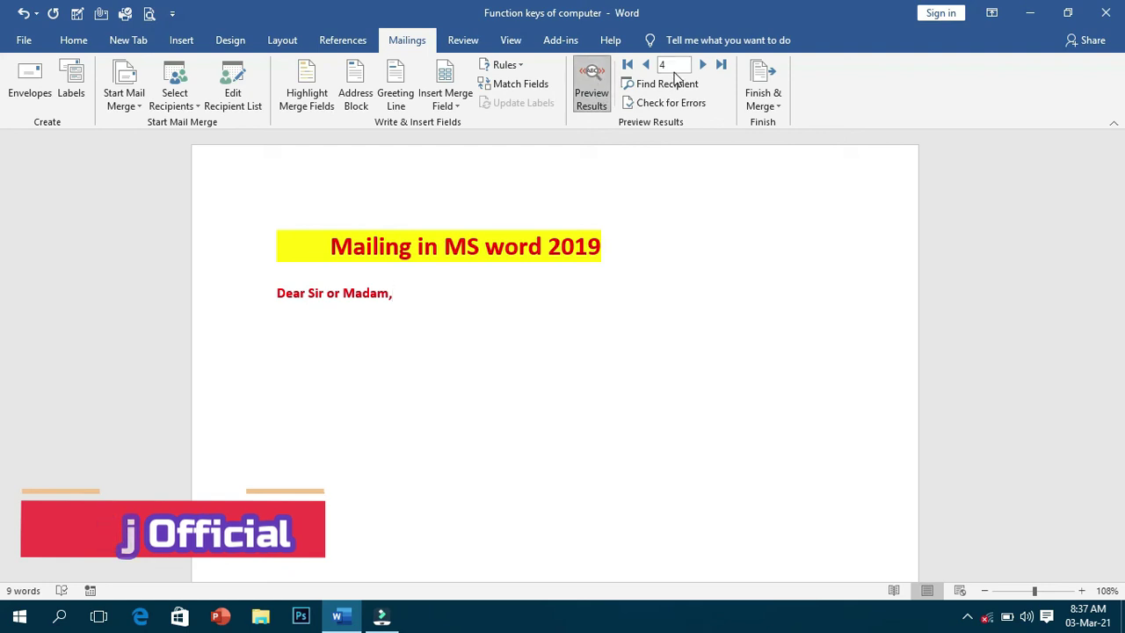
{"action": "left_click", "coordinate": [646, 65]}
{"action": "left_click", "coordinate": [646, 65]}
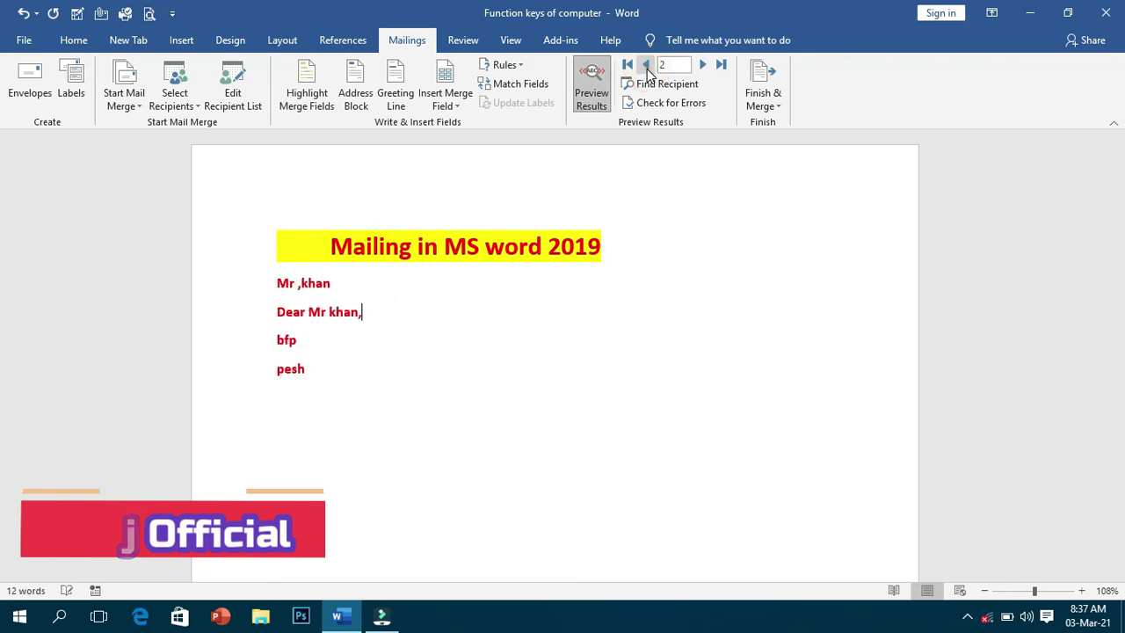
{"action": "left_click", "coordinate": [645, 66]}
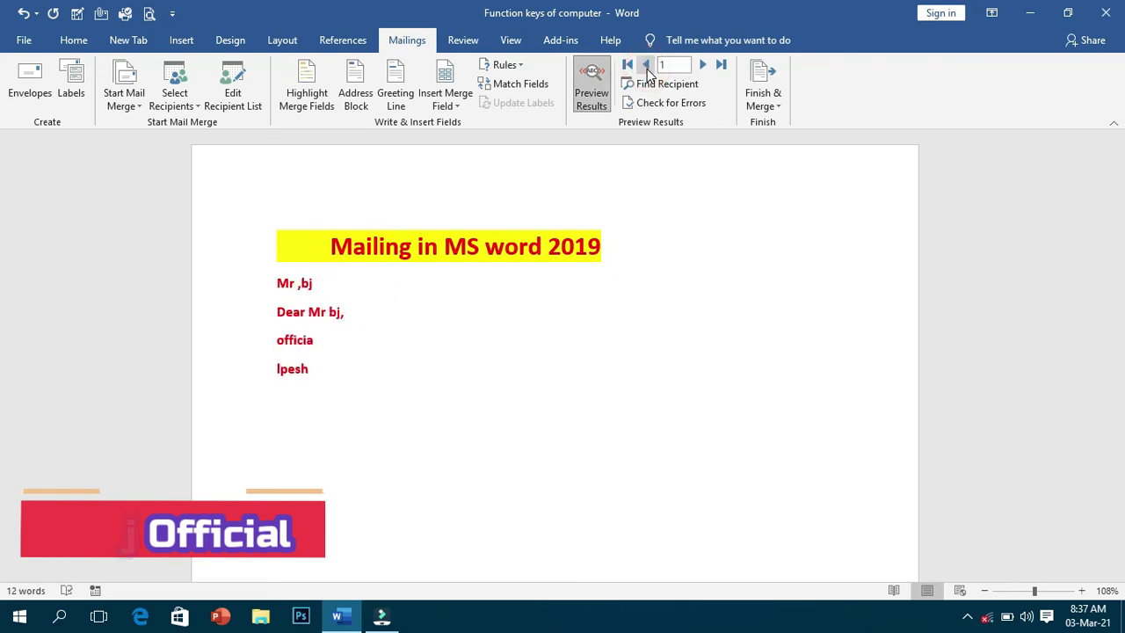
{"action": "left_click_drag", "start_coordinate": [334, 382], "coordinate": [278, 281]}
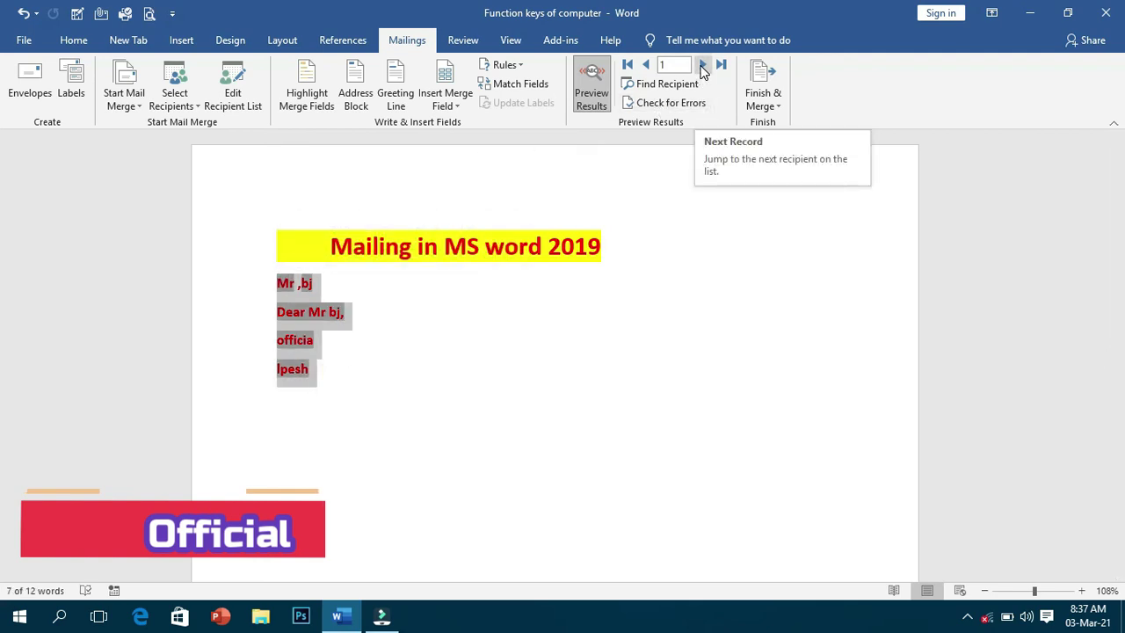
- Go forward through the previewed recipients from record 1 to record 4
{"action": "left_click", "coordinate": [701, 65]}
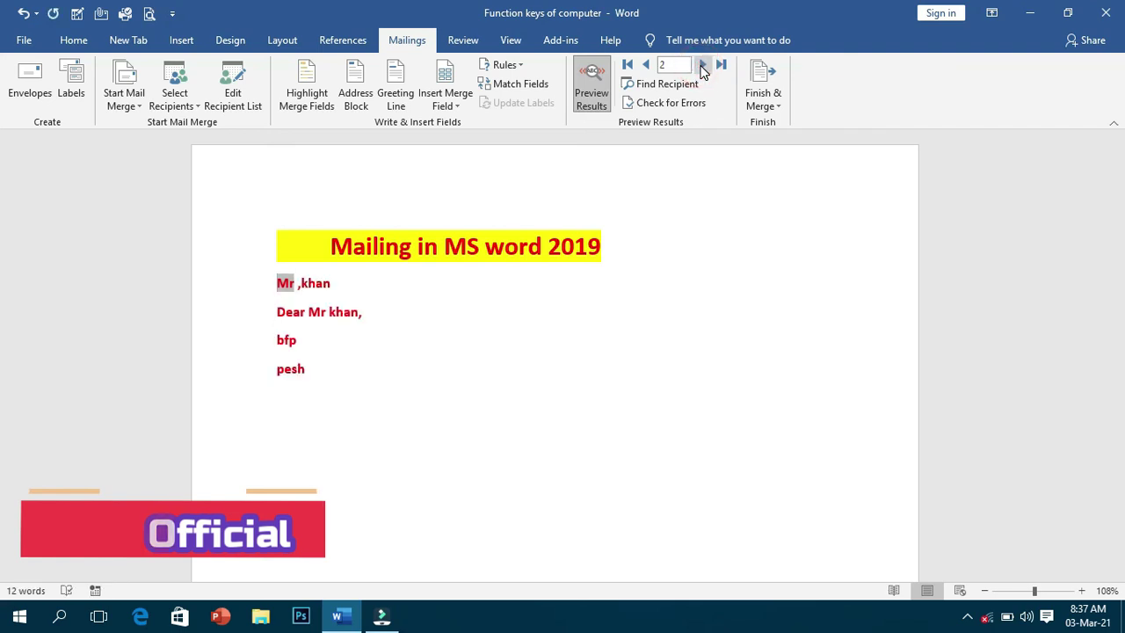
{"action": "left_click", "coordinate": [701, 66]}
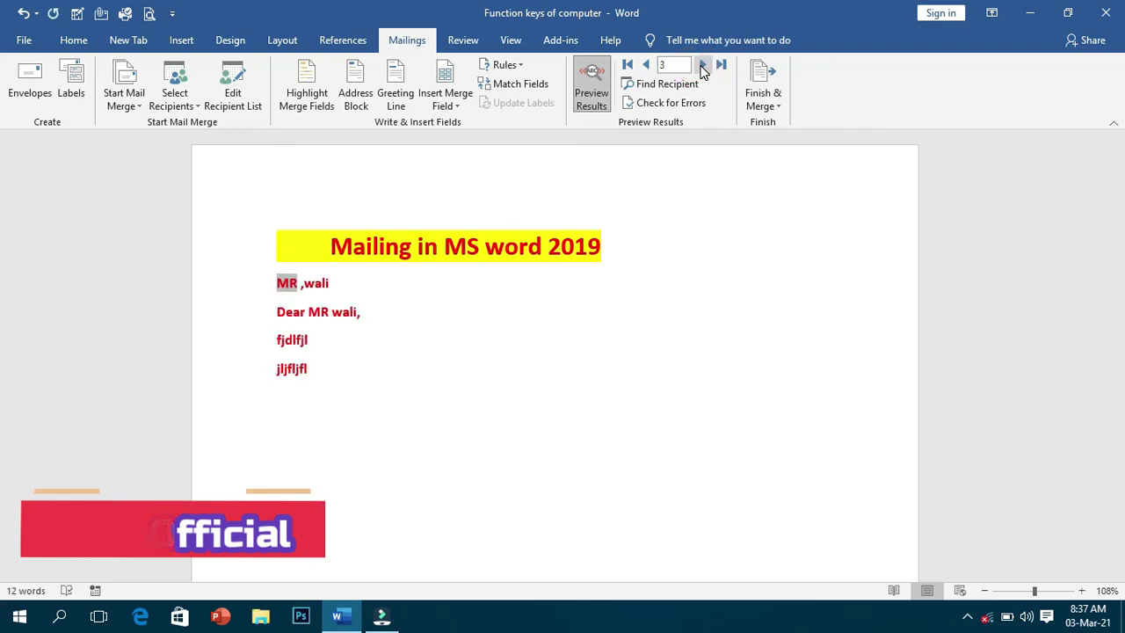
{"action": "left_click", "coordinate": [702, 67]}
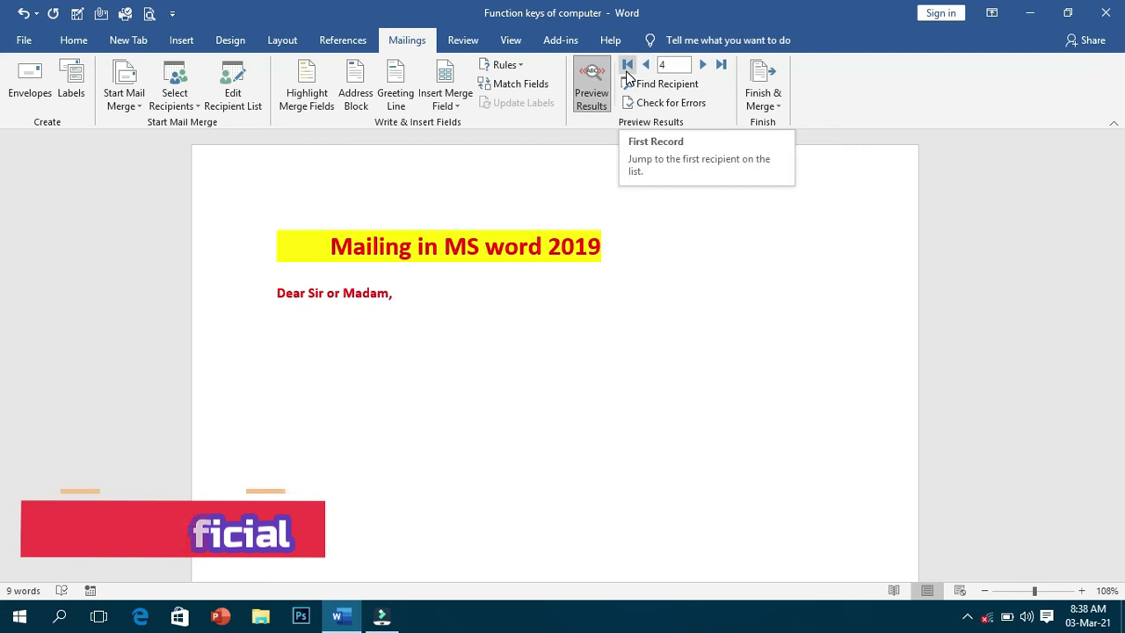
- Look at the recipient search and the merge error checking options, dismissing both without running them
{"action": "left_click", "coordinate": [658, 87]}
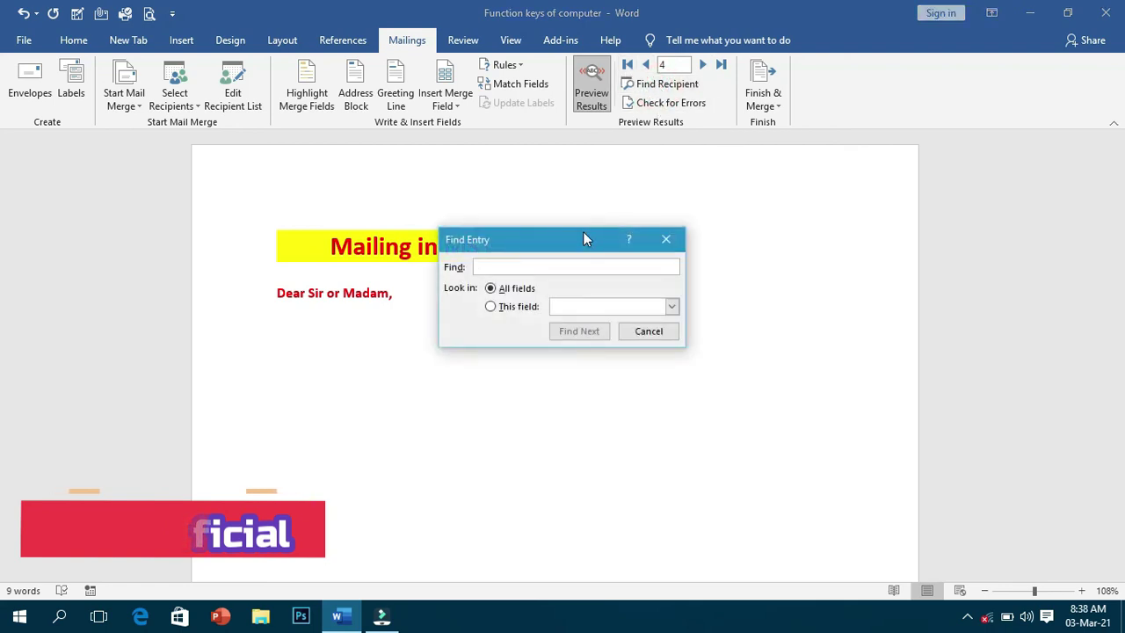
{"action": "left_click", "coordinate": [649, 332]}
{"action": "left_click", "coordinate": [668, 103]}
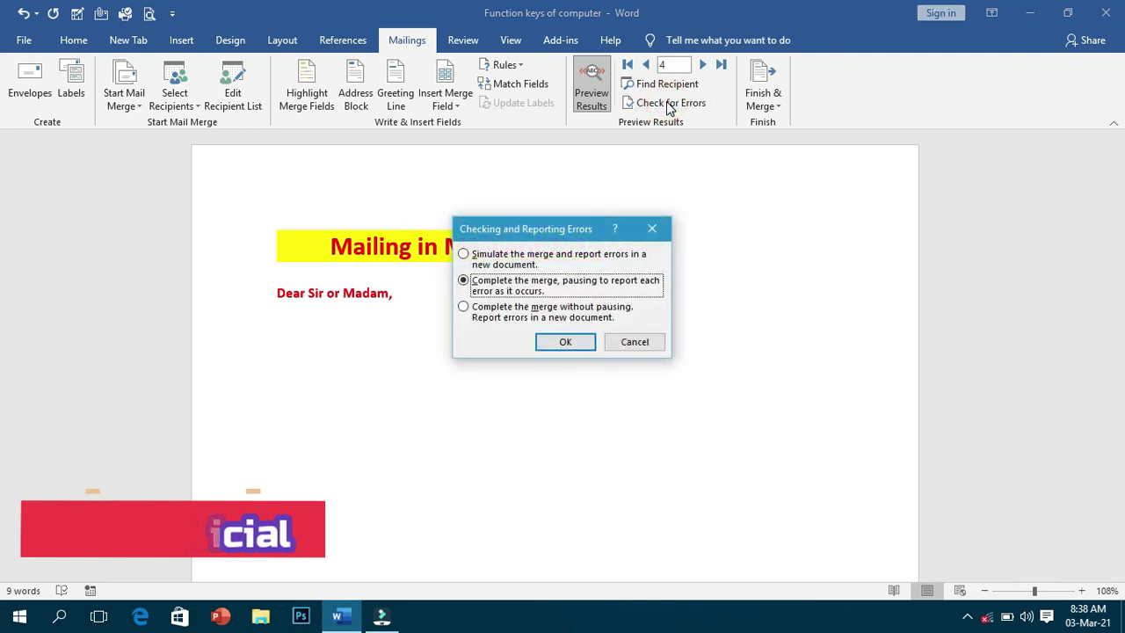
{"action": "left_click", "coordinate": [637, 341]}
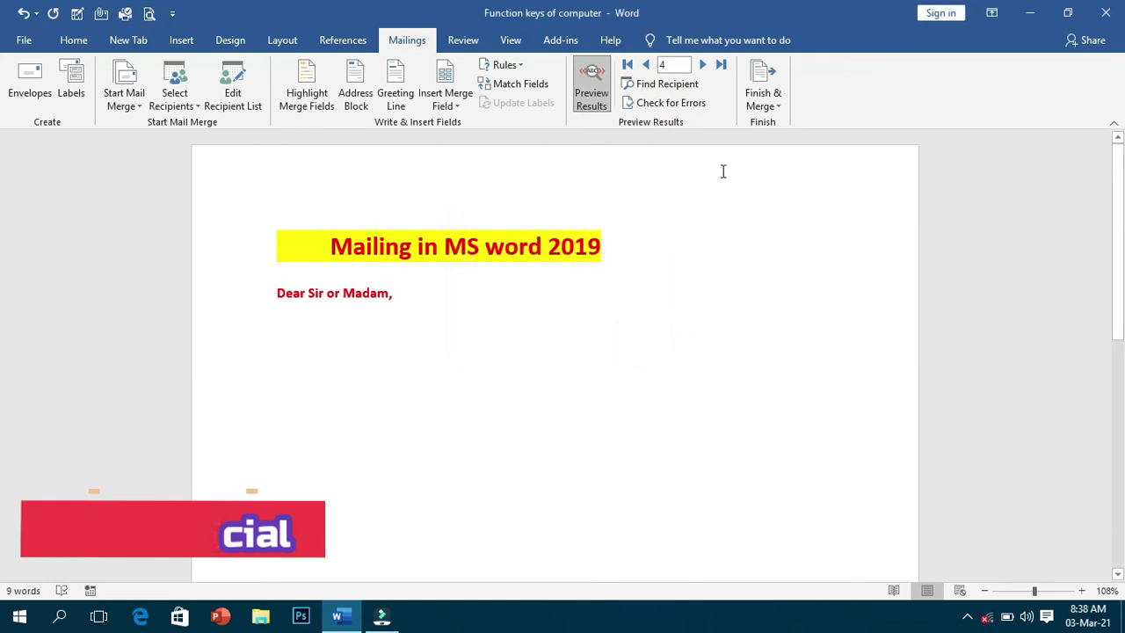
- Try out the merge to e-mail settings with Email_Address as the recipient field and HTML as the mail format, cancelling without sending
{"action": "left_click", "coordinate": [774, 110]}
{"action": "left_click", "coordinate": [774, 109]}
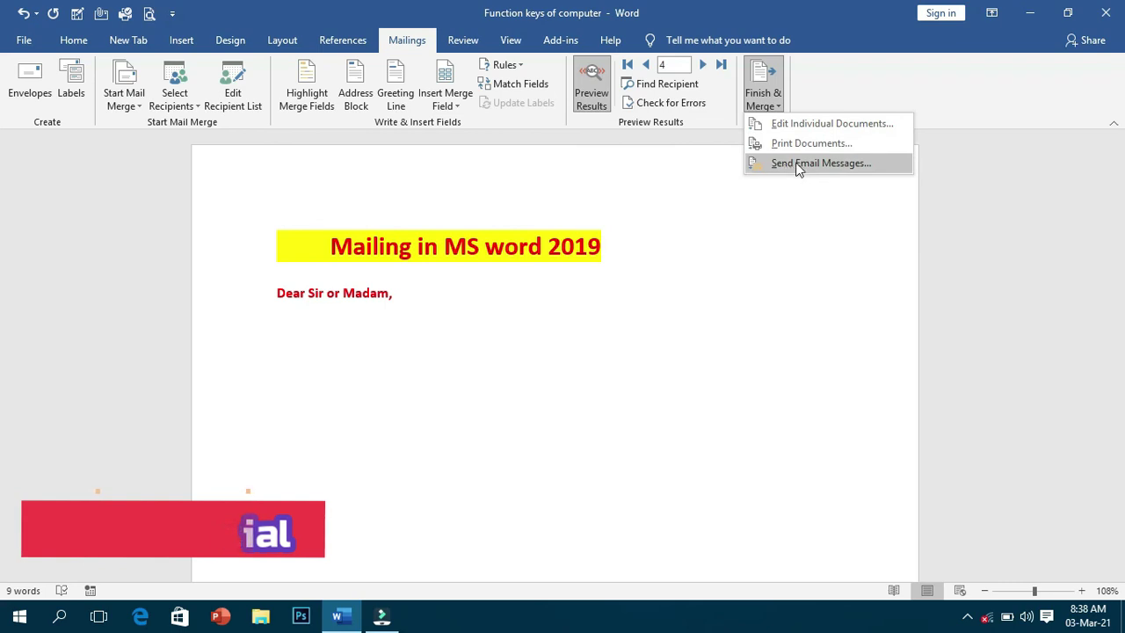
{"action": "left_click", "coordinate": [797, 163]}
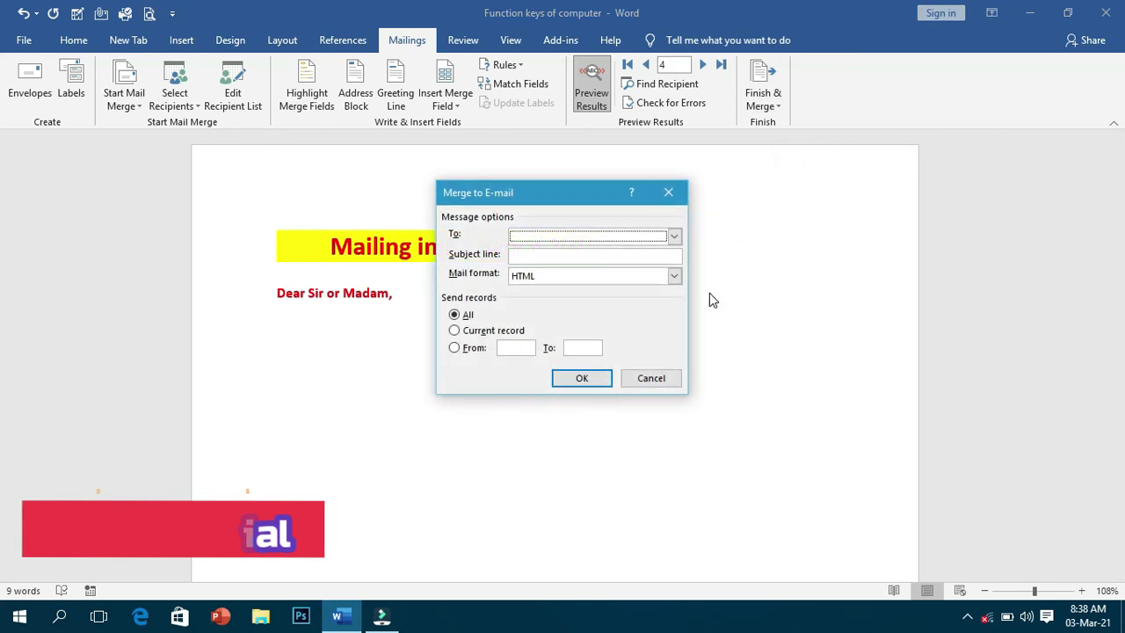
{"action": "left_click", "coordinate": [674, 236]}
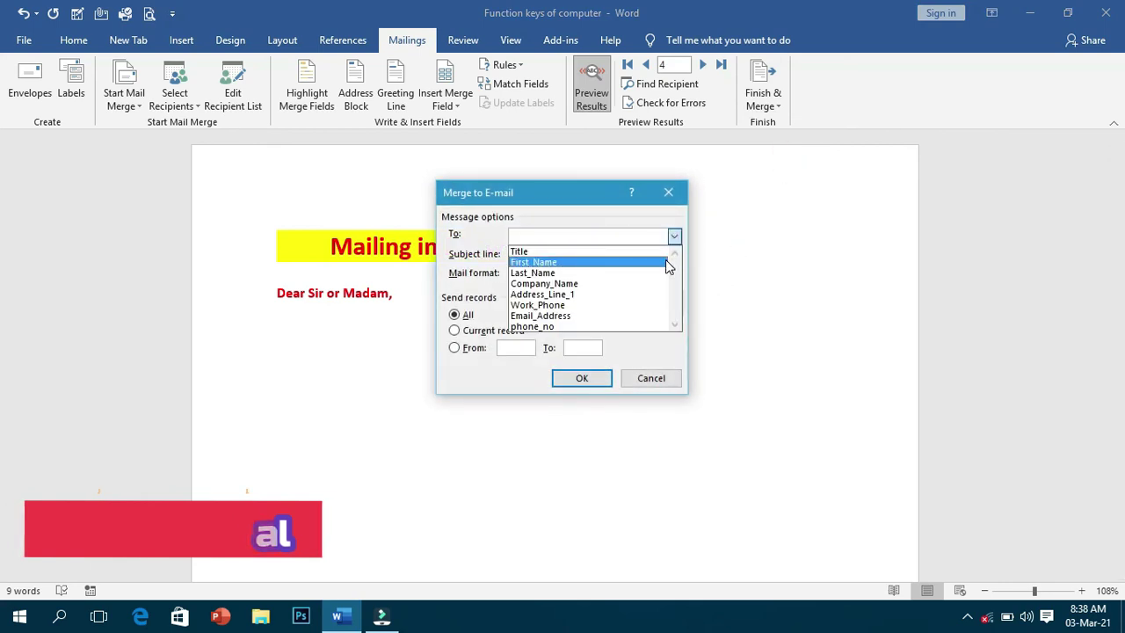
{"action": "left_click", "coordinate": [647, 315]}
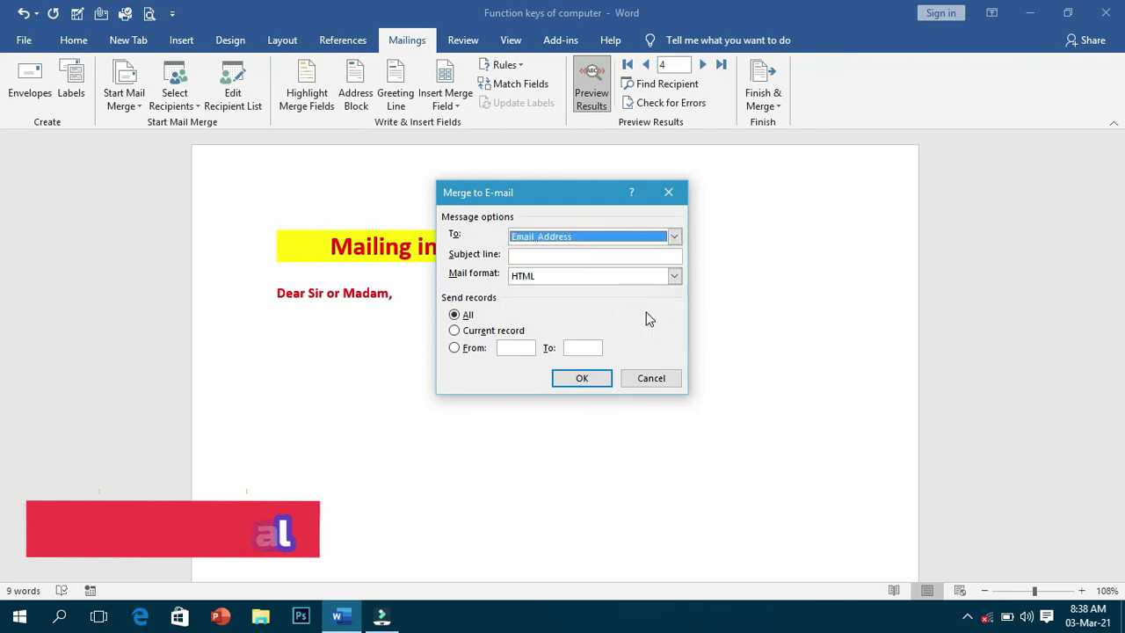
{"action": "left_click", "coordinate": [605, 259]}
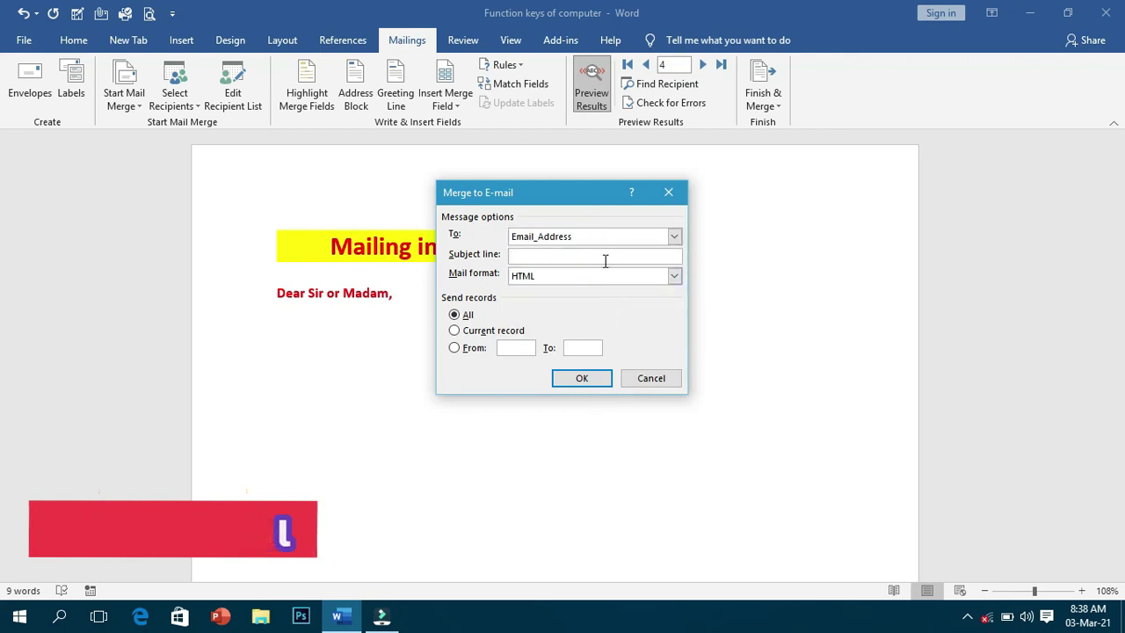
{"action": "left_click", "coordinate": [597, 278]}
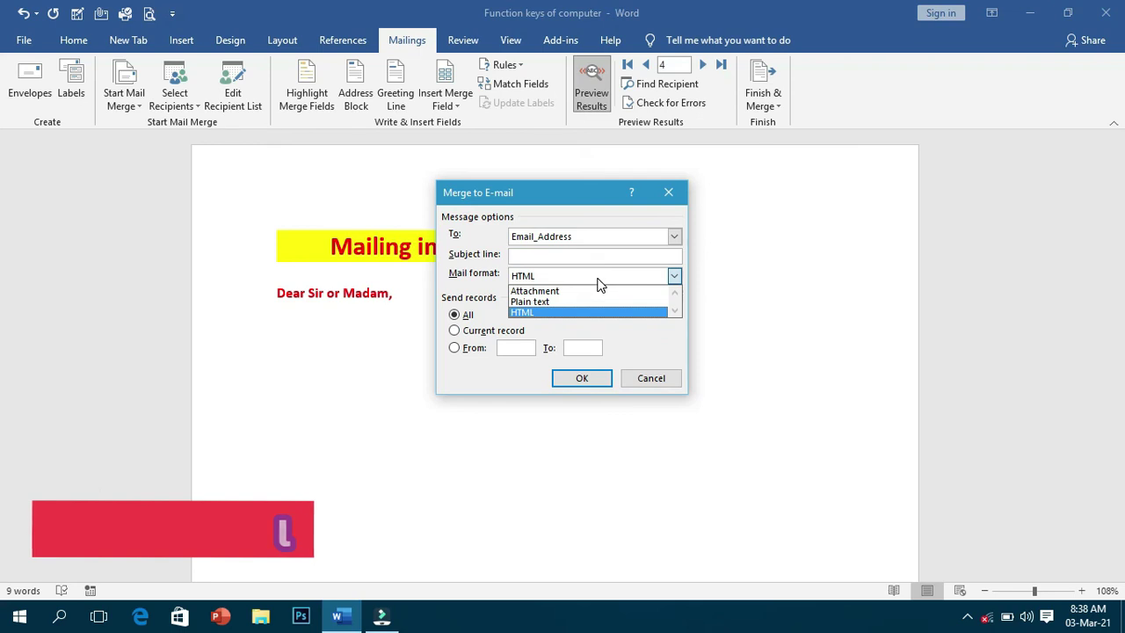
{"action": "left_click", "coordinate": [597, 279]}
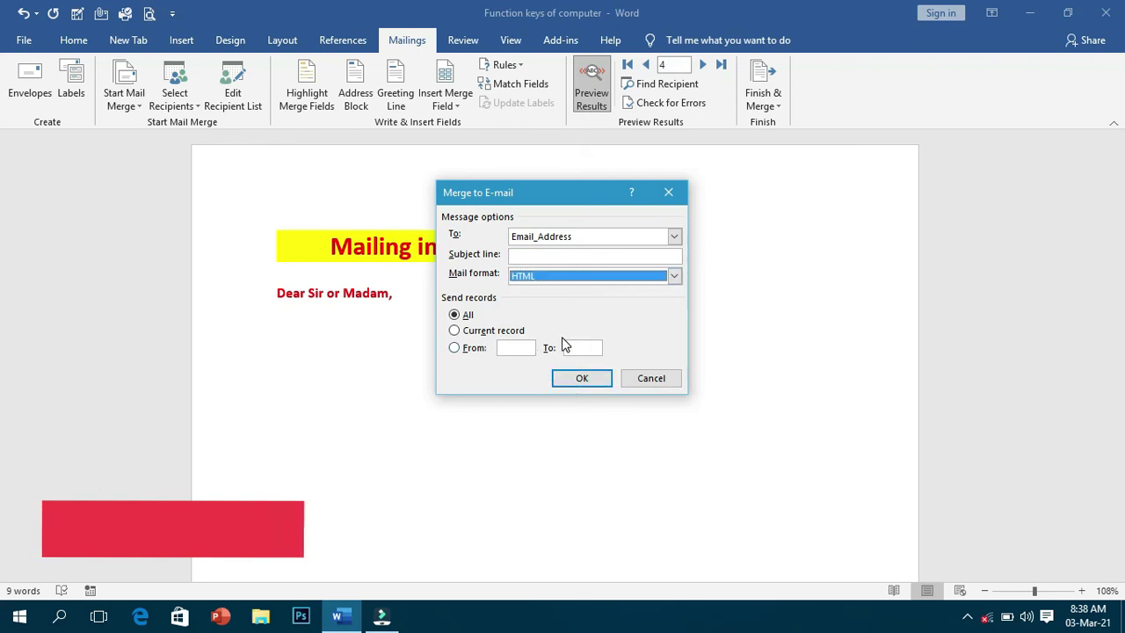
{"action": "left_click", "coordinate": [655, 377]}
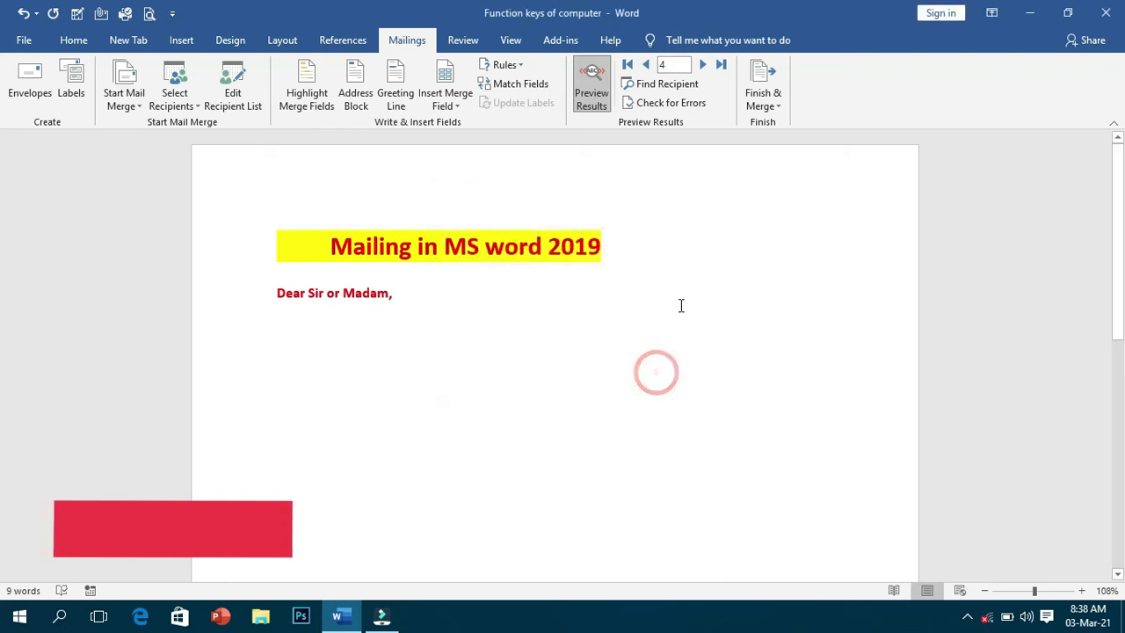
- Try out the record choices for merging to individual documents, including the current record and a range from 55 to 5, and cancel the merge
{"action": "left_click", "coordinate": [778, 101]}
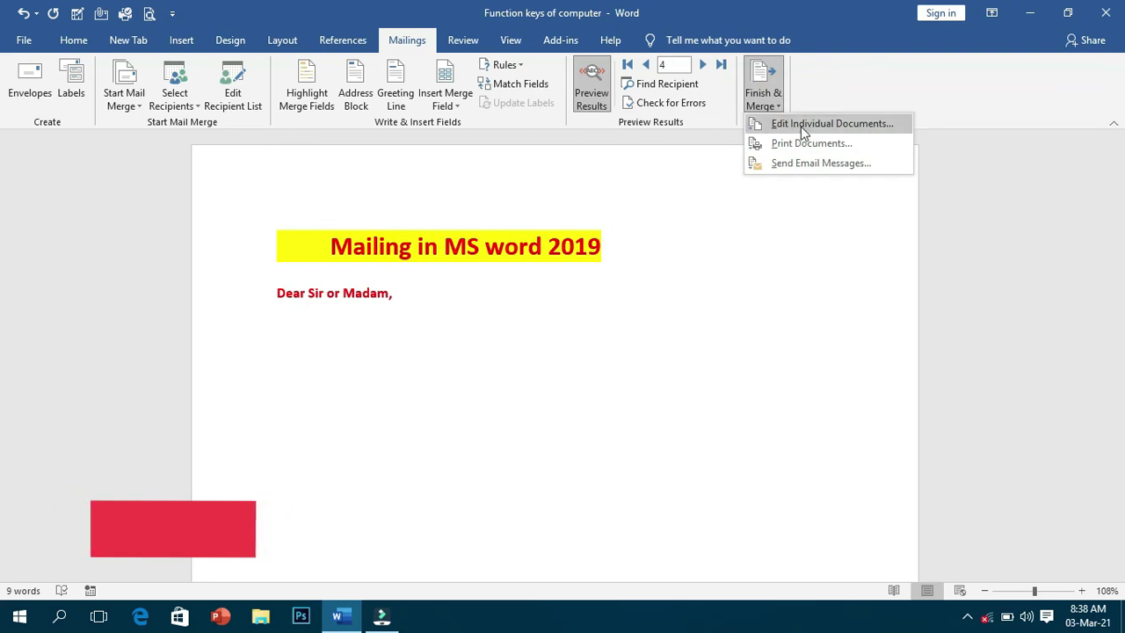
{"action": "left_click", "coordinate": [800, 126]}
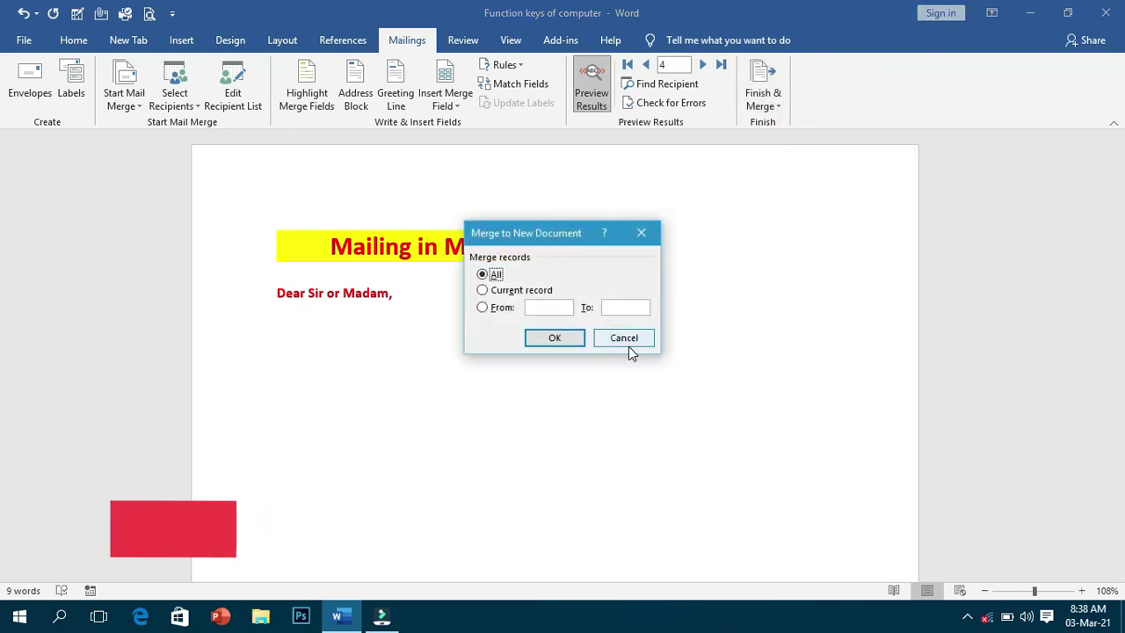
{"action": "left_click", "coordinate": [483, 290]}
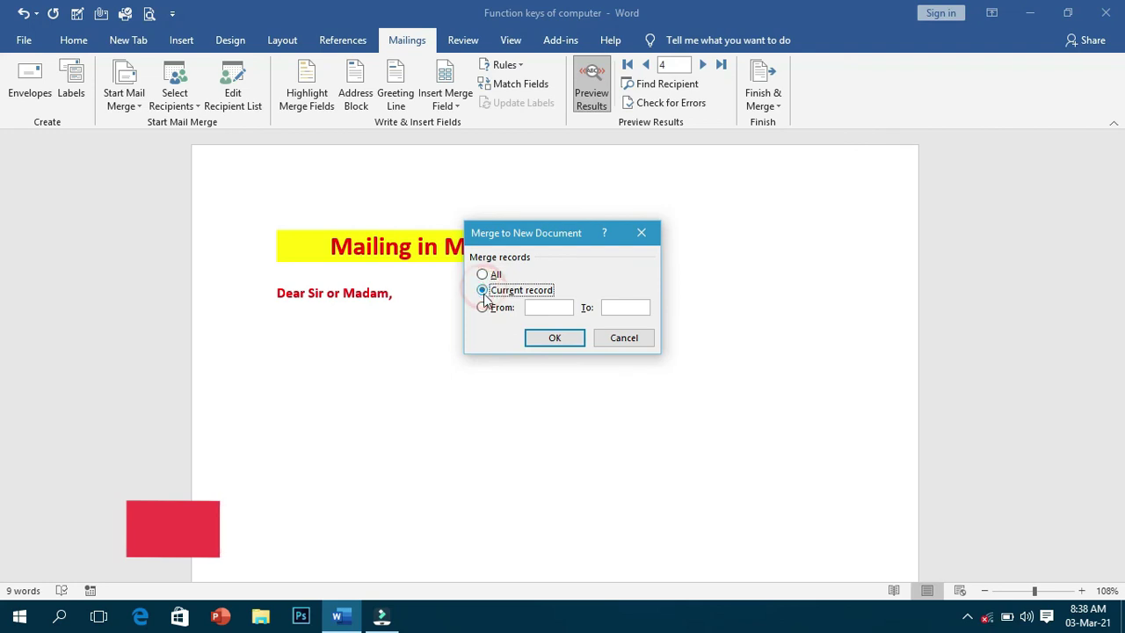
{"action": "left_click", "coordinate": [483, 307]}
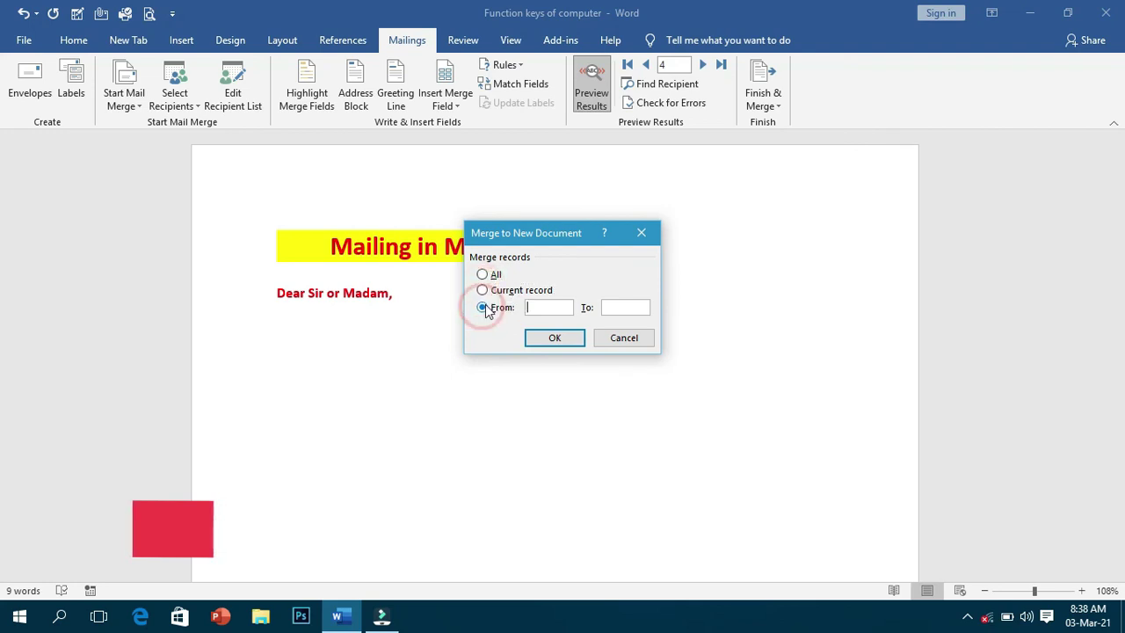
{"action": "left_click", "coordinate": [550, 307]}
{"action": "type", "text": "55"}
{"action": "left_click", "coordinate": [620, 306]}
{"action": "left_click", "coordinate": [625, 307]}
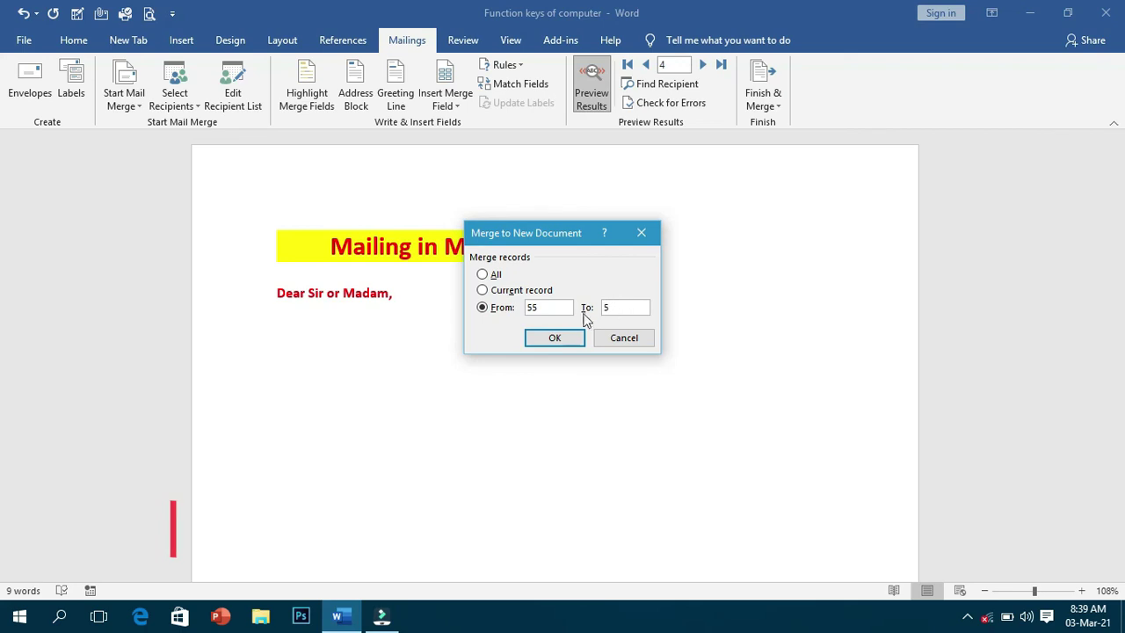
{"action": "left_click", "coordinate": [621, 339]}
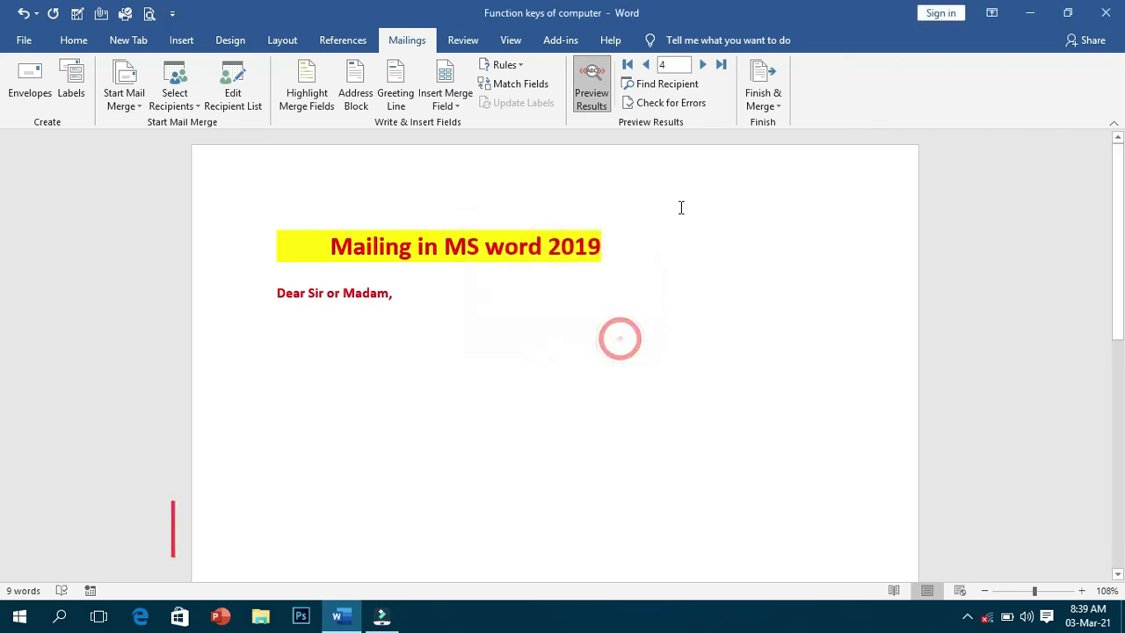
- Open the options for merging the records to the printer
{"action": "left_click", "coordinate": [762, 106]}
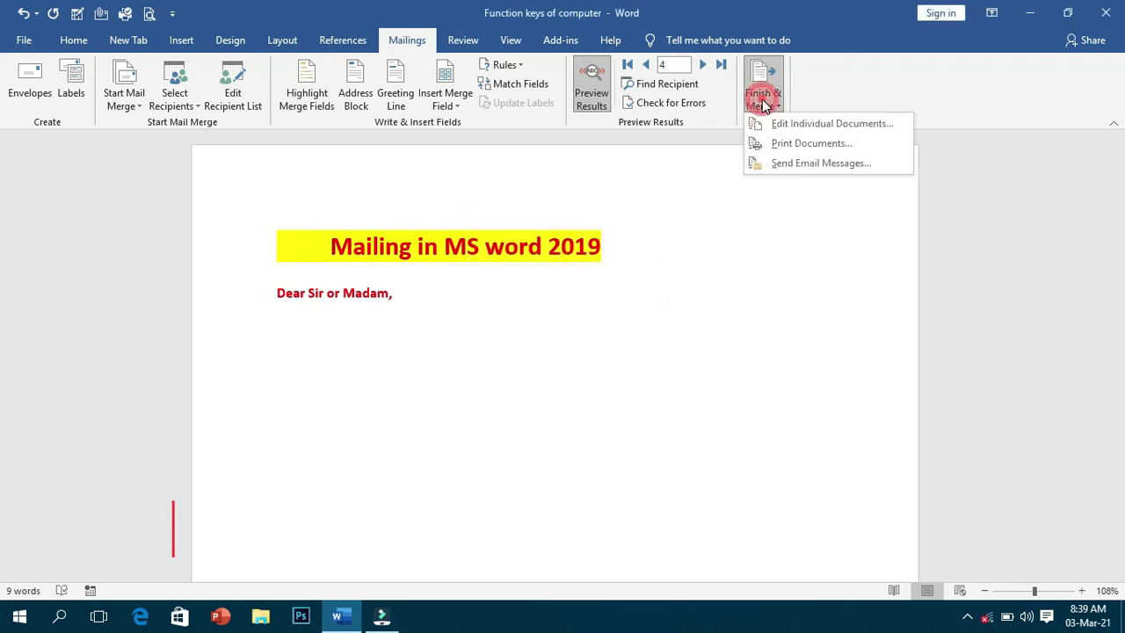
{"action": "left_click", "coordinate": [782, 144]}
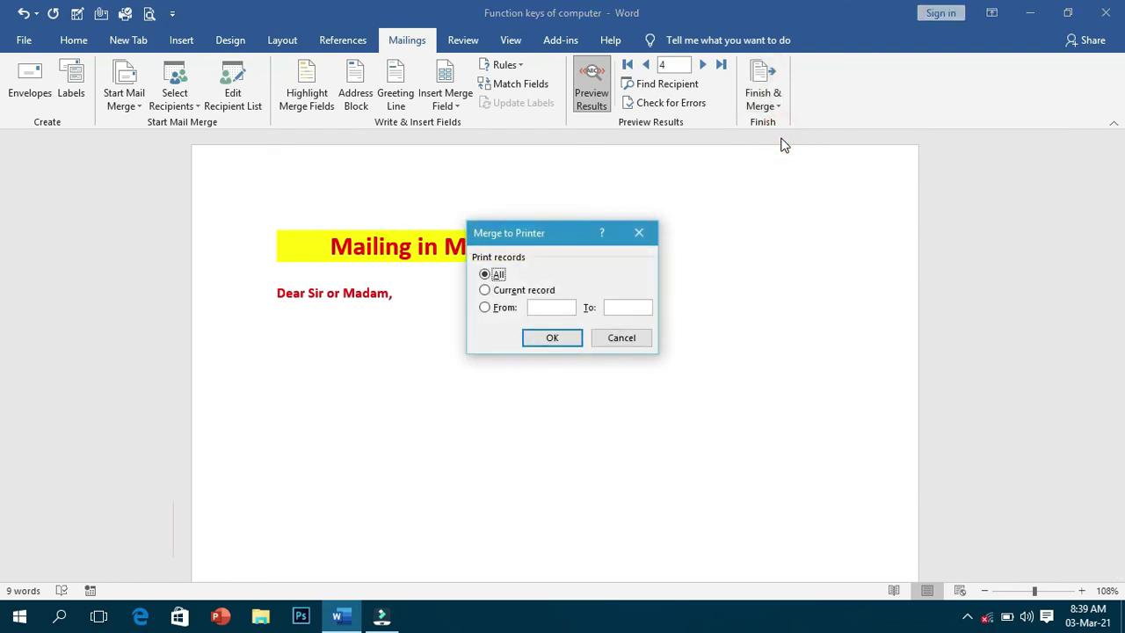